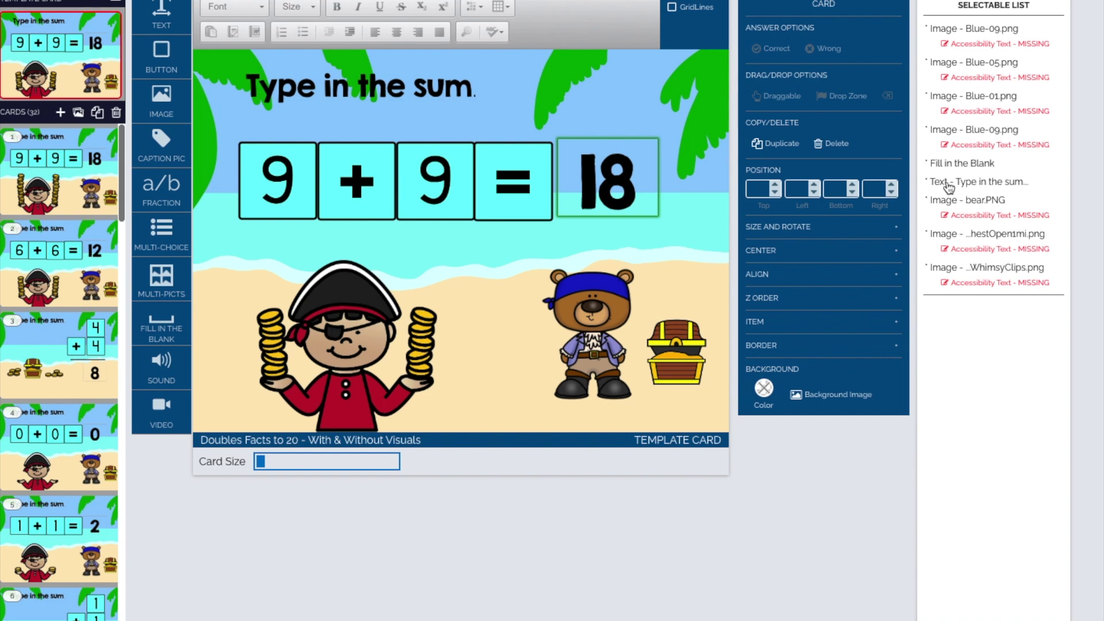
Step: Set the accessibility text of the template card's first 9 tile image (Blue-09.png) to "number 9"
left_click(948, 183)
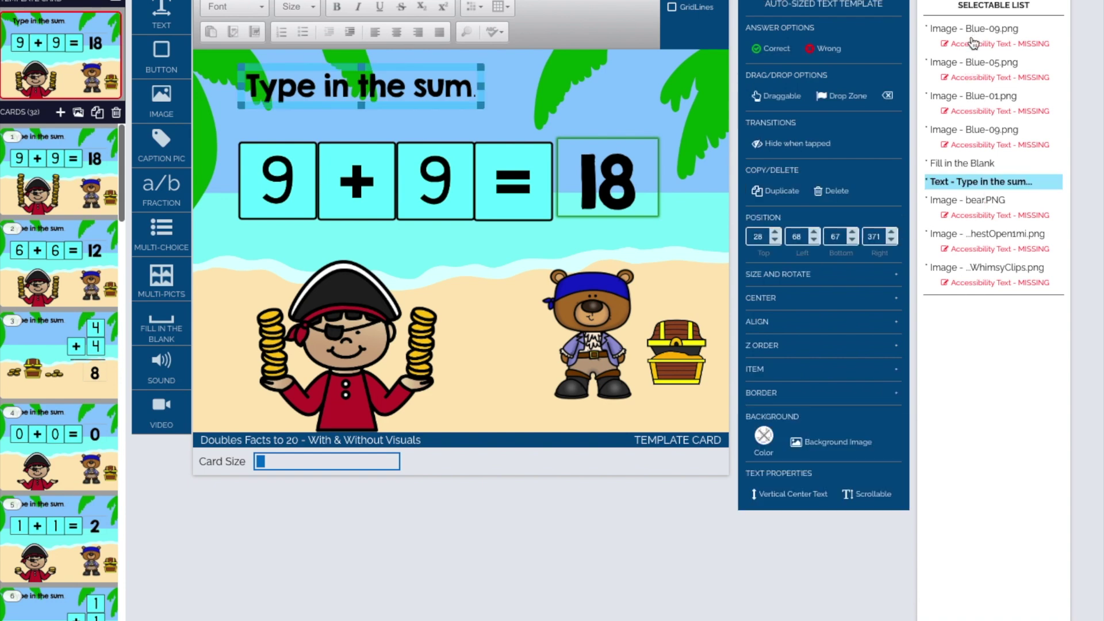
left_click(991, 48)
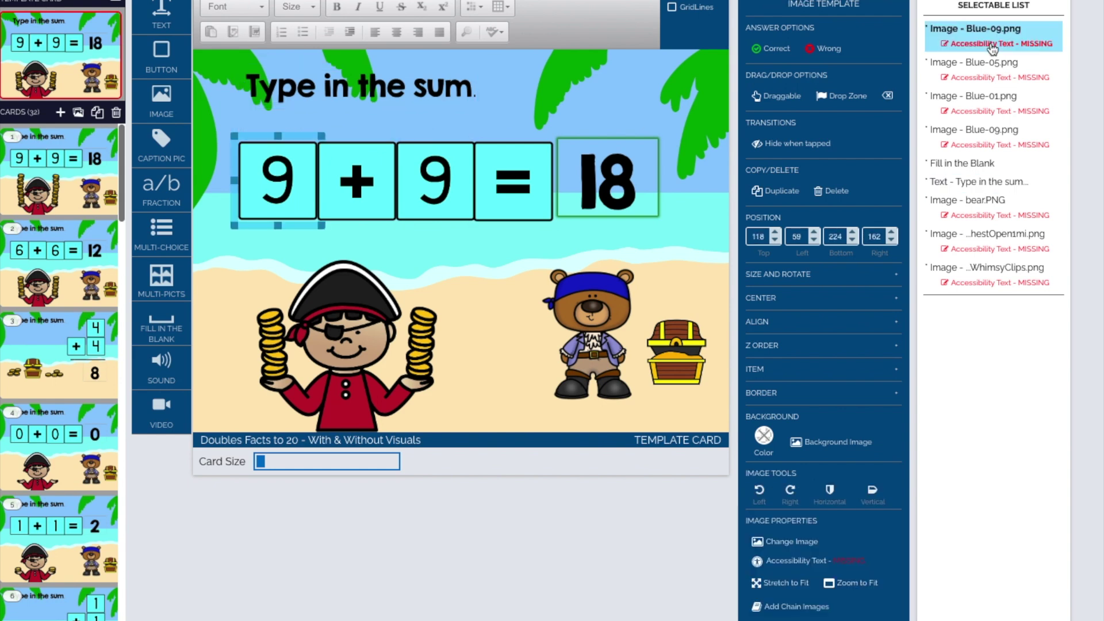
left_click(994, 46)
left_click(467, 366)
type("number")
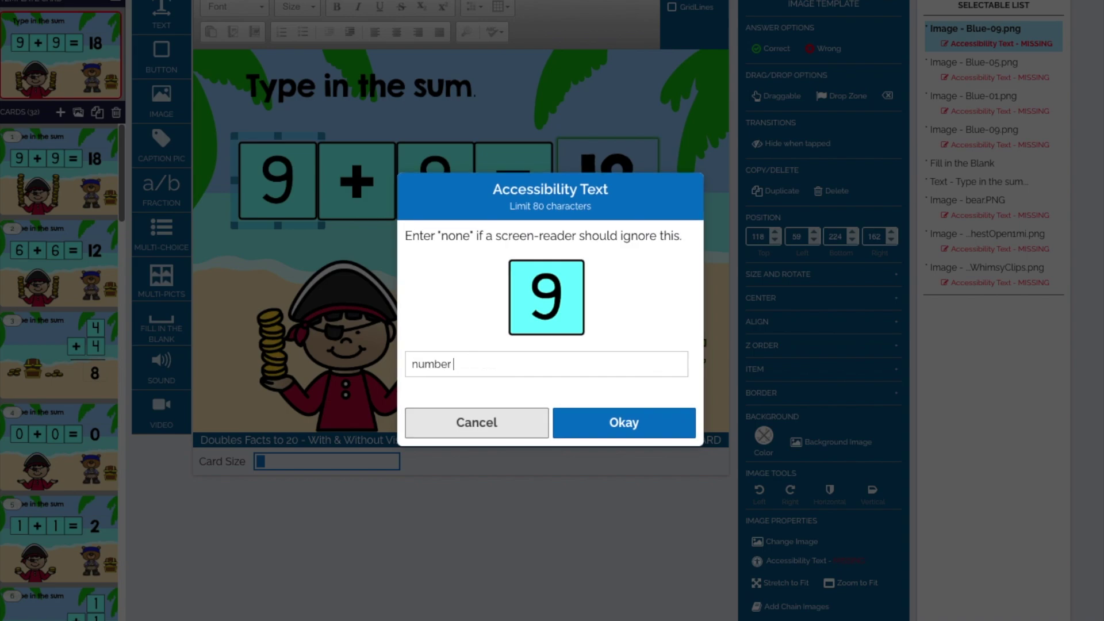
type(" 9")
left_click(606, 419)
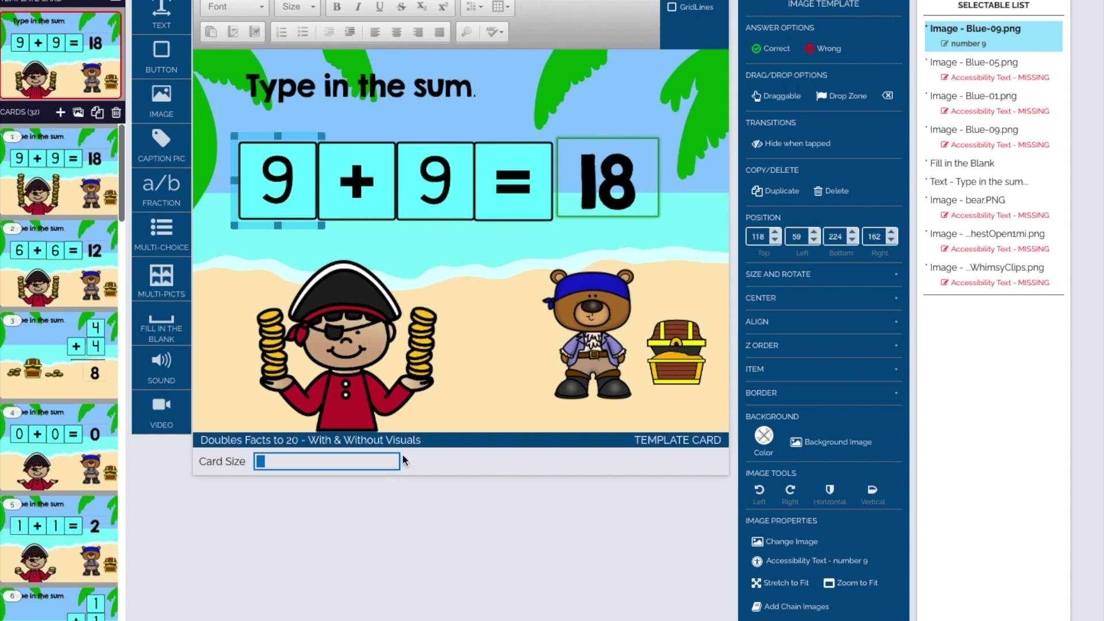
Step: Set the accessibility text of the template card's equals sign image (Blue-05.png) to "equal symbol"
scroll(38, 532, "down", 10)
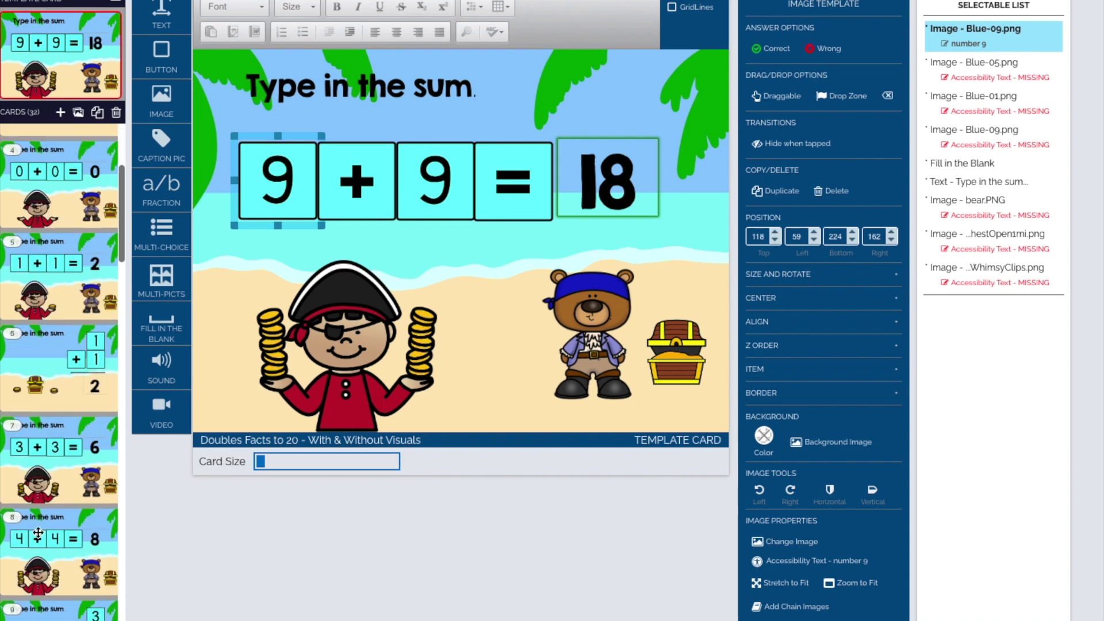
scroll(38, 532, "up", 10)
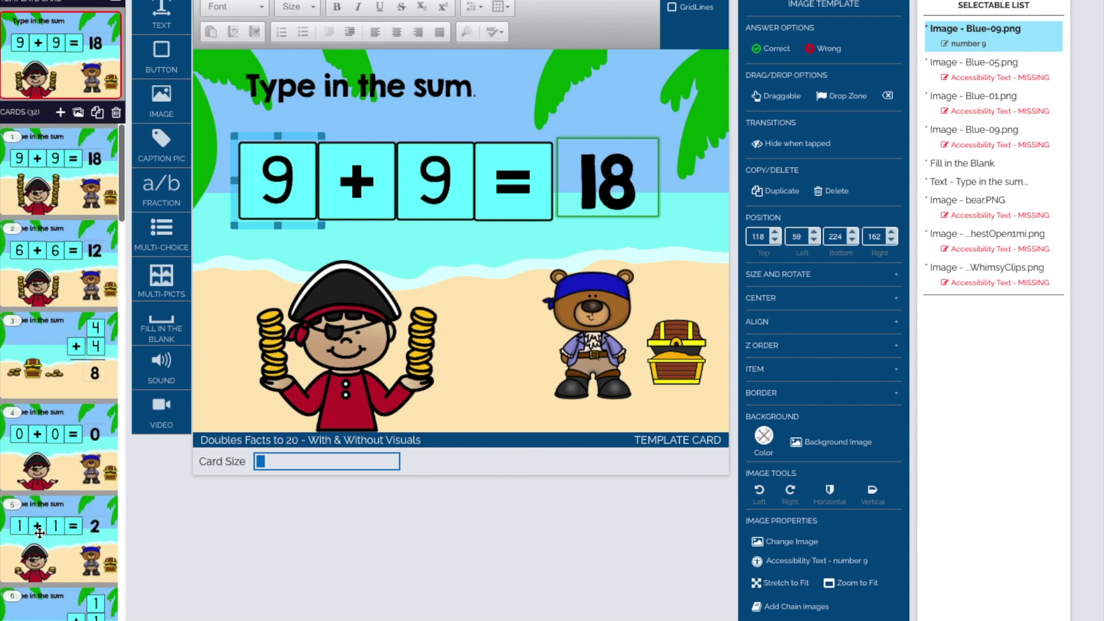
left_click(980, 78)
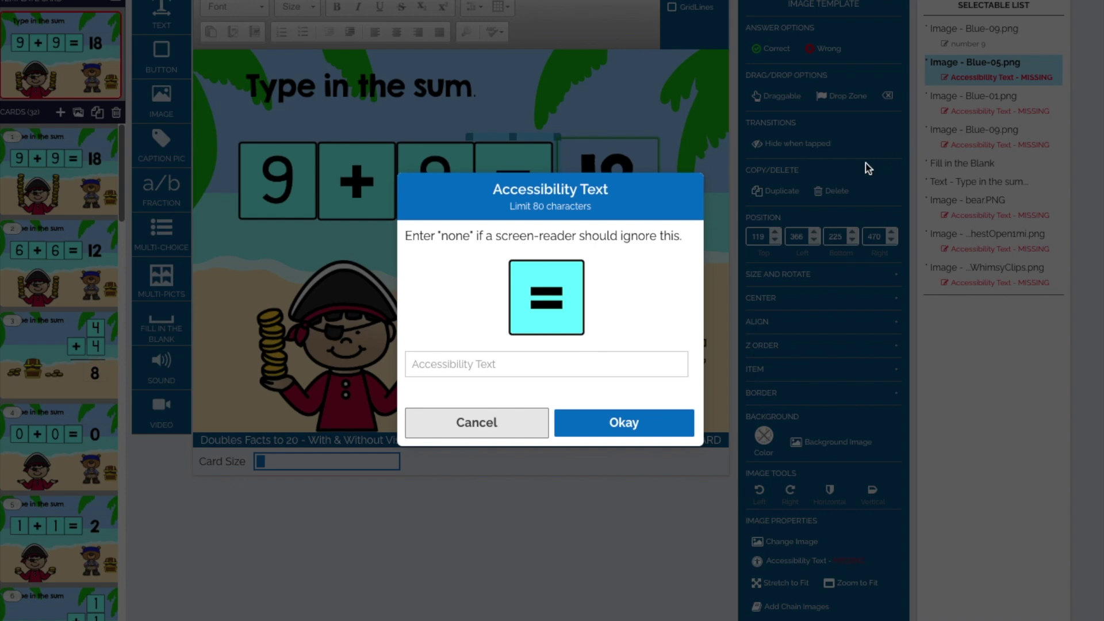
left_click(481, 363)
type("w")
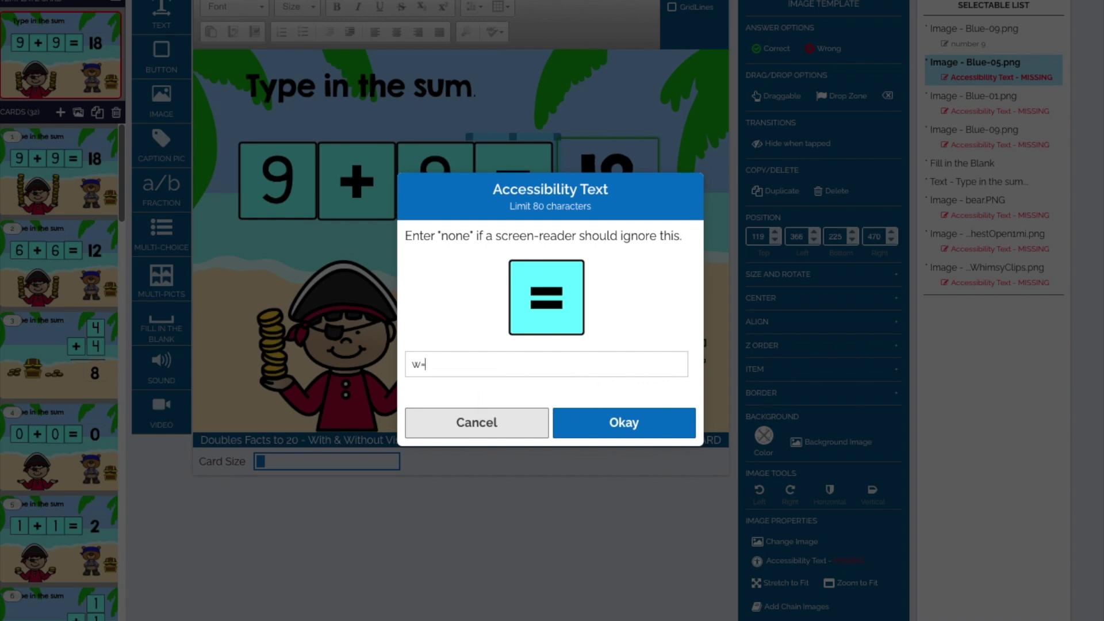
type("=")
key("BackSpace")
key("BackSpace")
type("equal symbol")
key("Return")
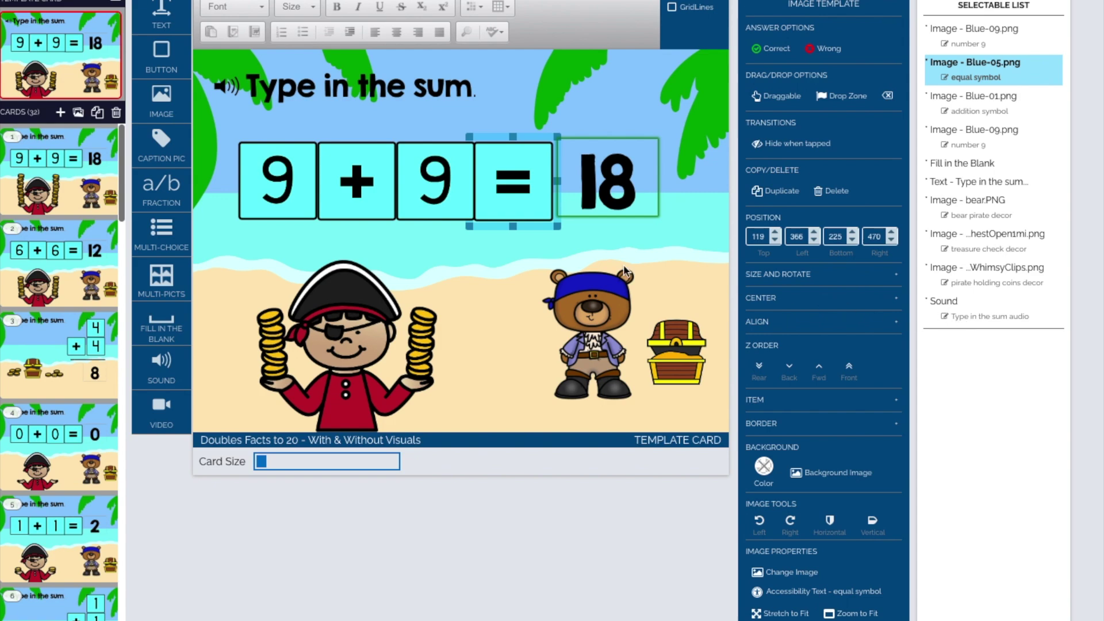
Step: Check the accessibility text of the template card's sound icon, and open card 1 to review its items
double_click(227, 99)
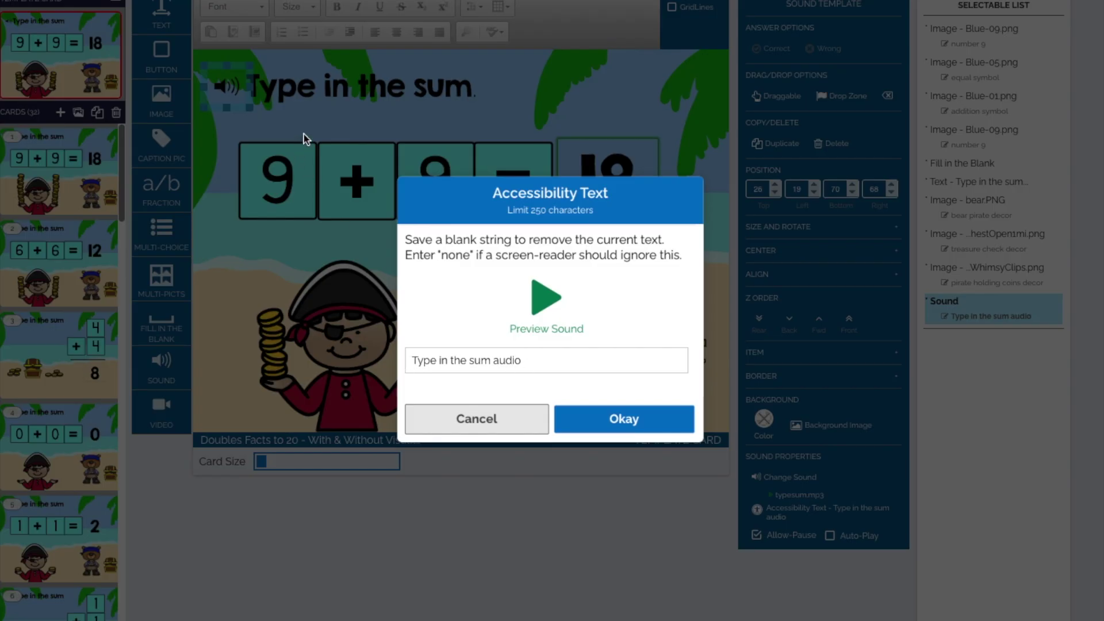
left_click(614, 422)
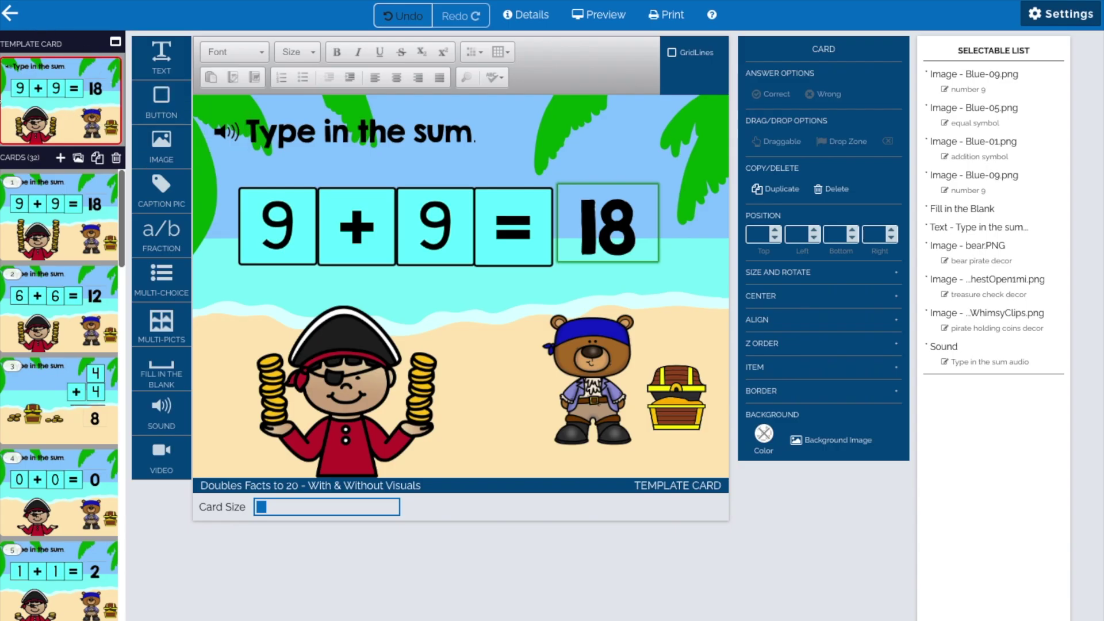
left_click(36, 190)
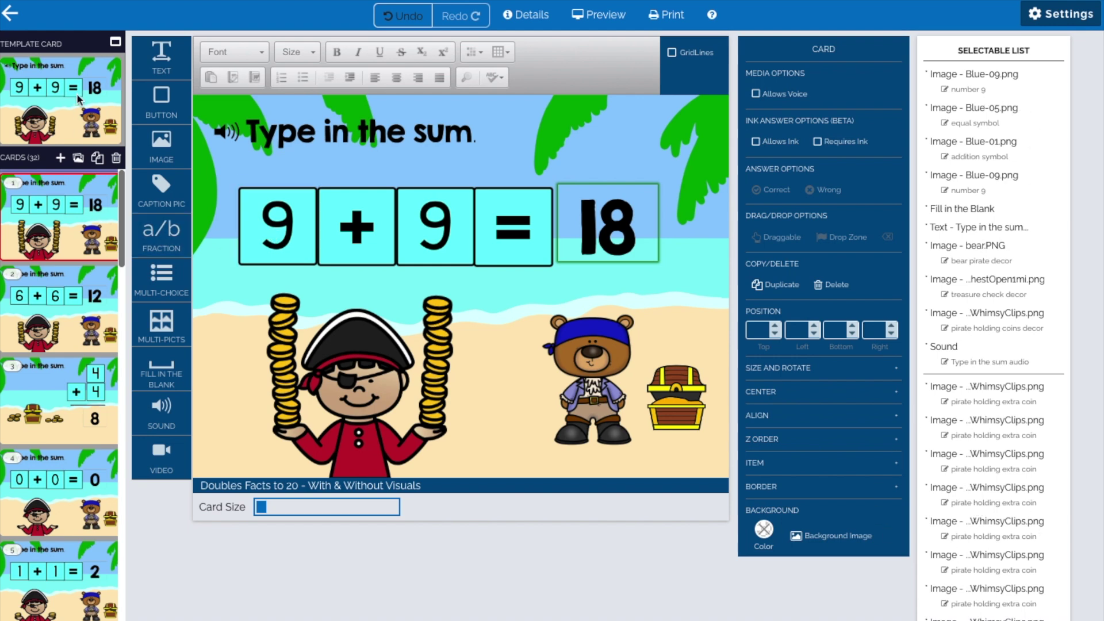
Step: Open card 2 and review the accessibility text of its first 6, equals sign and plus sign images
left_click(64, 323)
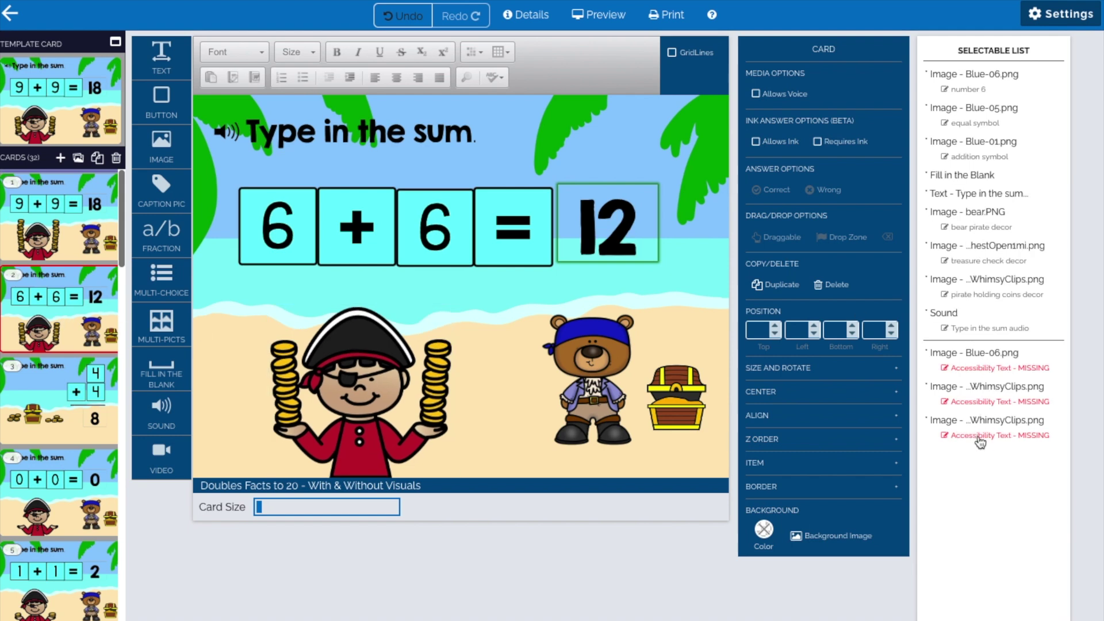
left_click(298, 226)
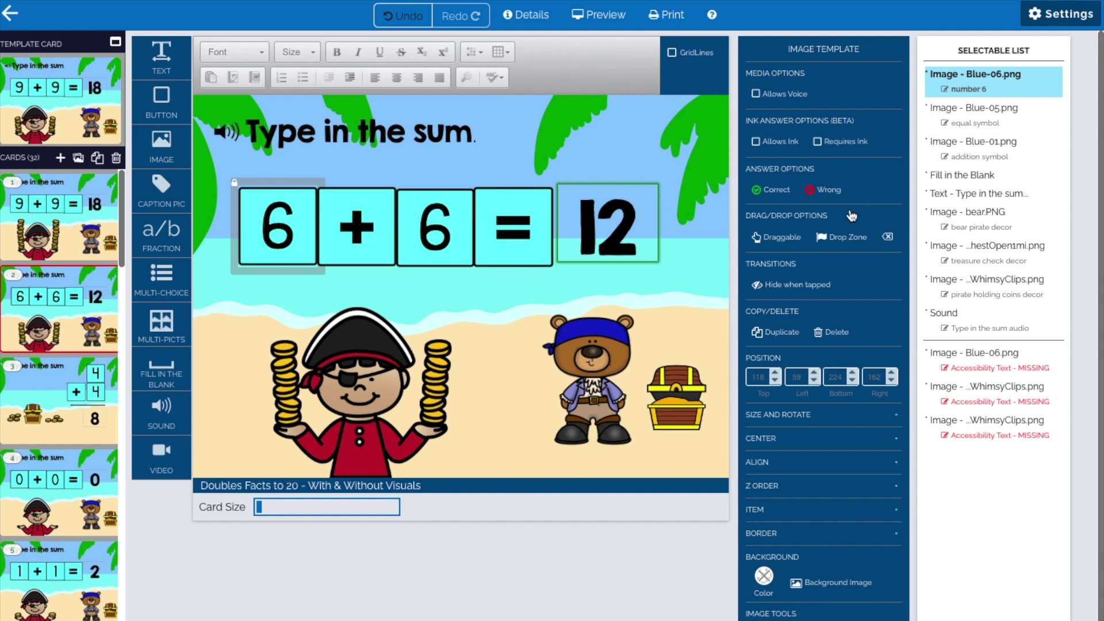
left_click(976, 125)
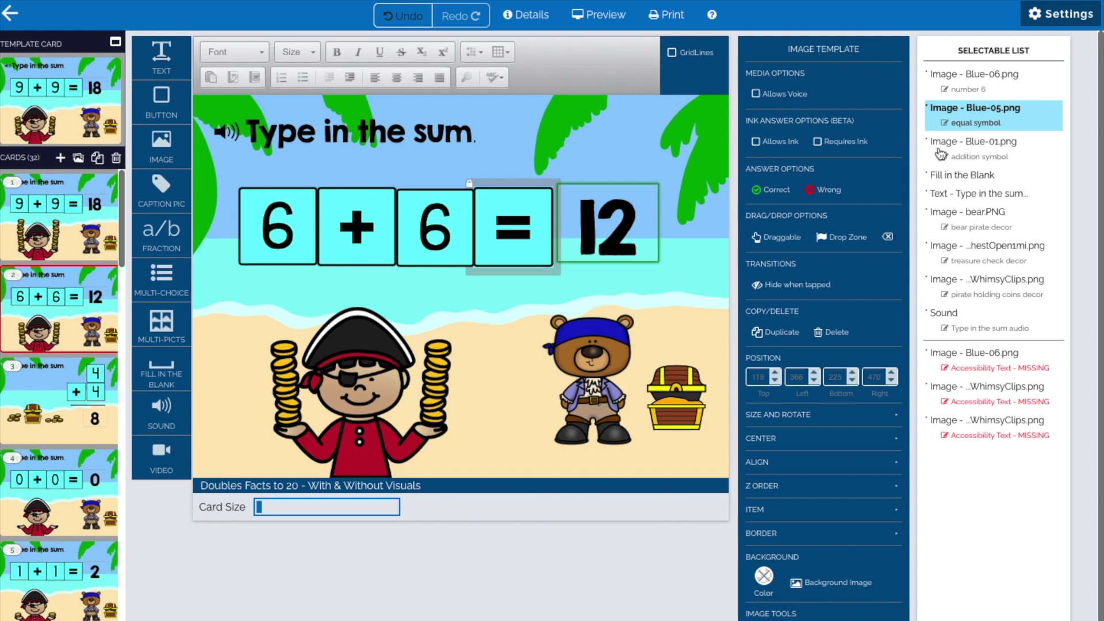
left_click(967, 158)
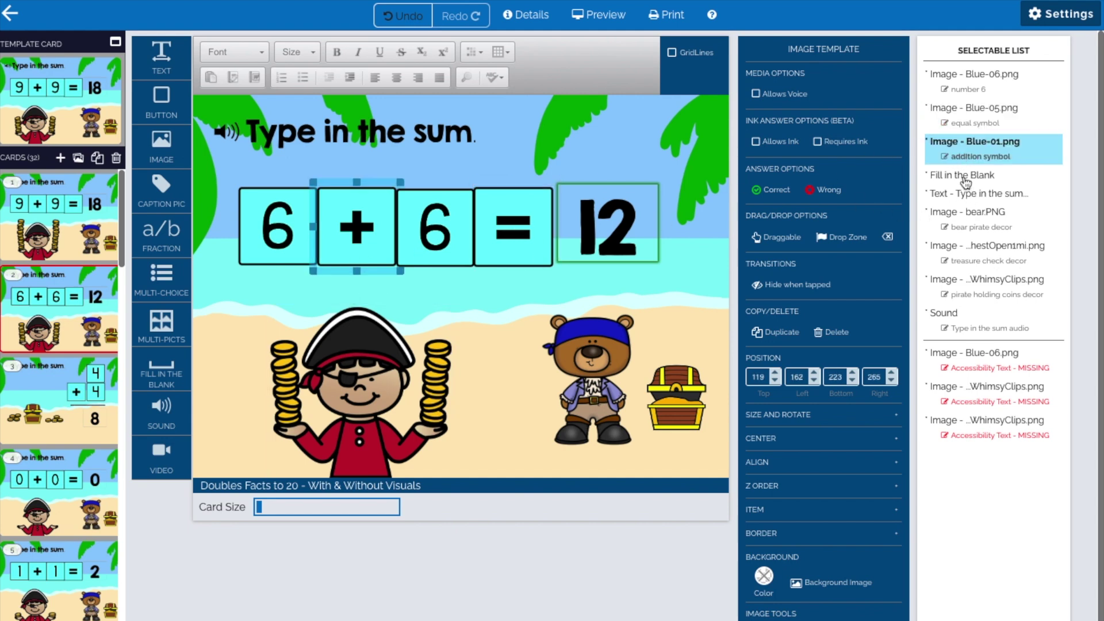
Step: Set the accessibility text of the second 6 tile image (Blue-06.png) on card 2 to "number 6"
left_click(436, 259)
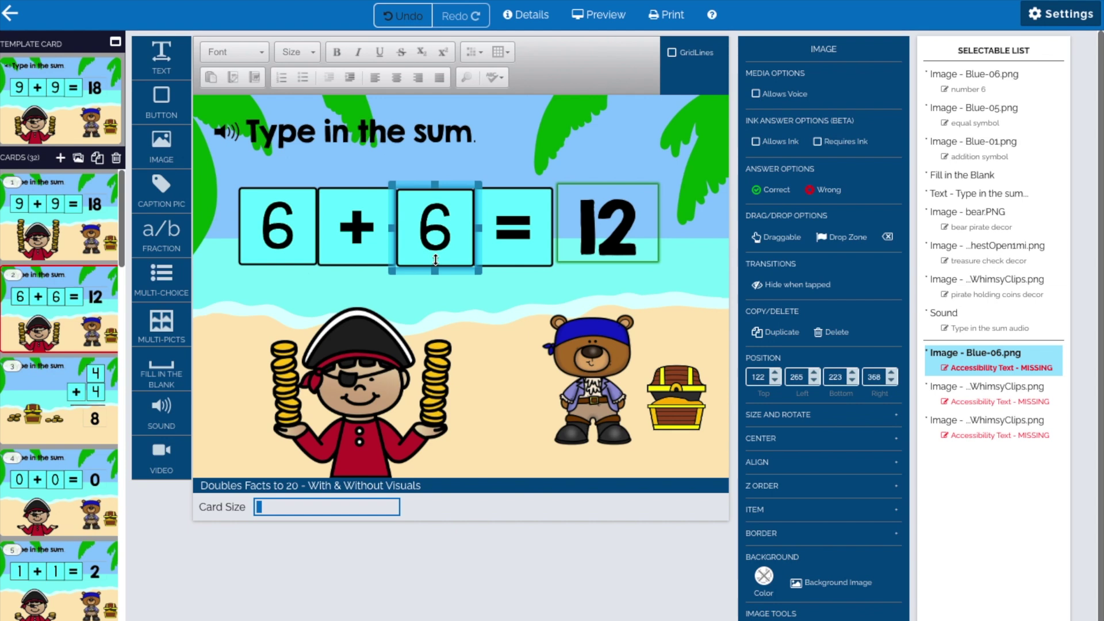
left_click(988, 371)
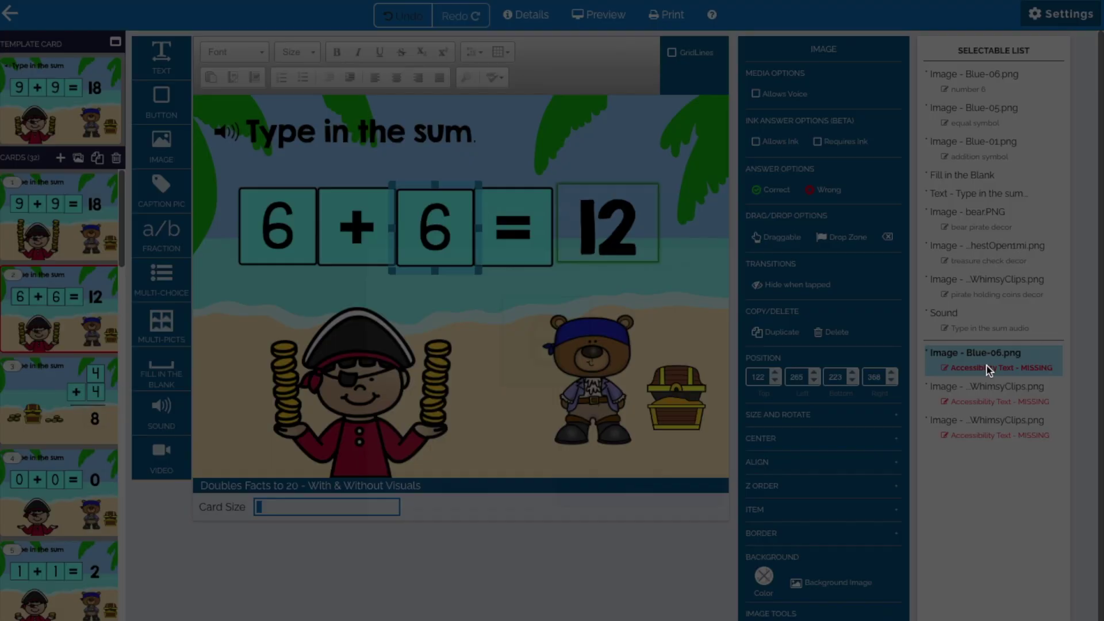
left_click(514, 406)
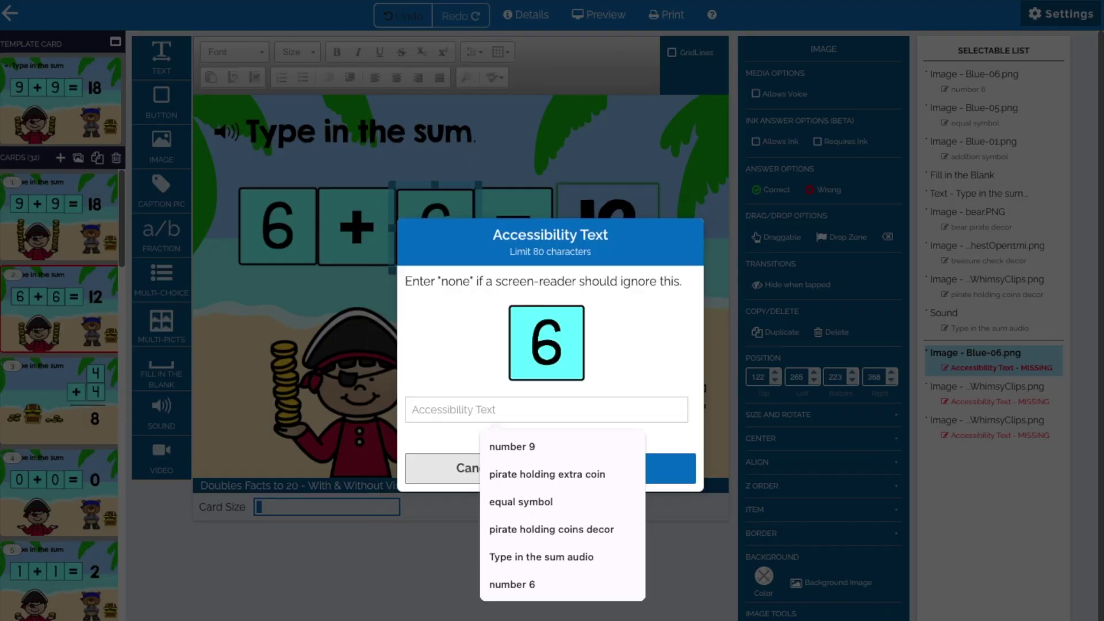
type("number")
left_click(511, 474)
left_click(624, 468)
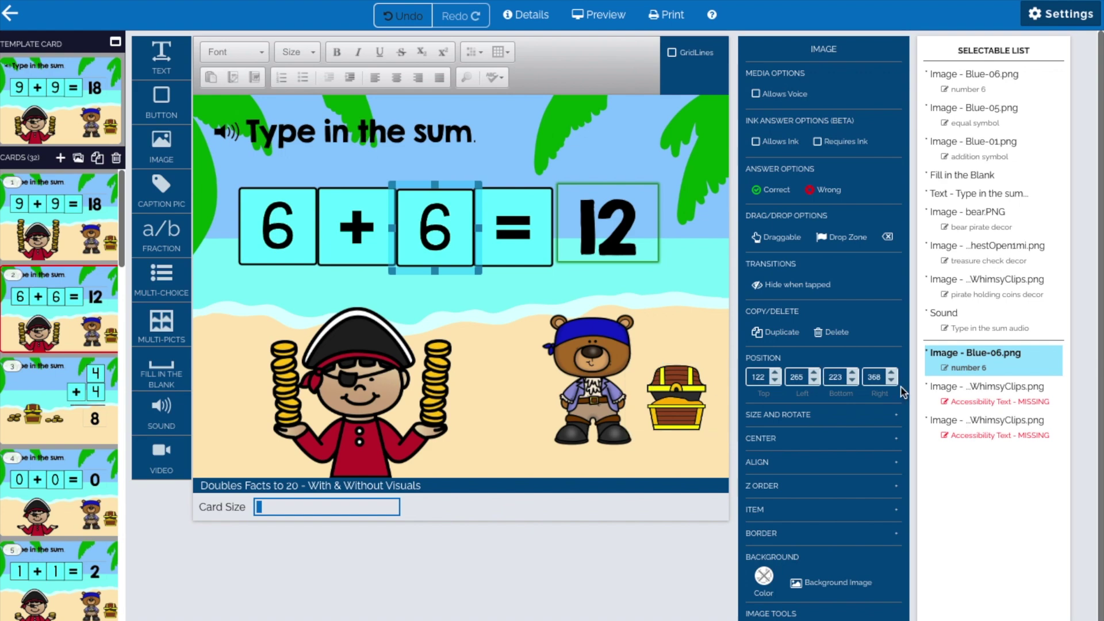
Step: Set the accessibility text of the extra coin on the pirate's left stack to "pirate holding extra coin"
left_click(965, 403)
left_click(966, 402)
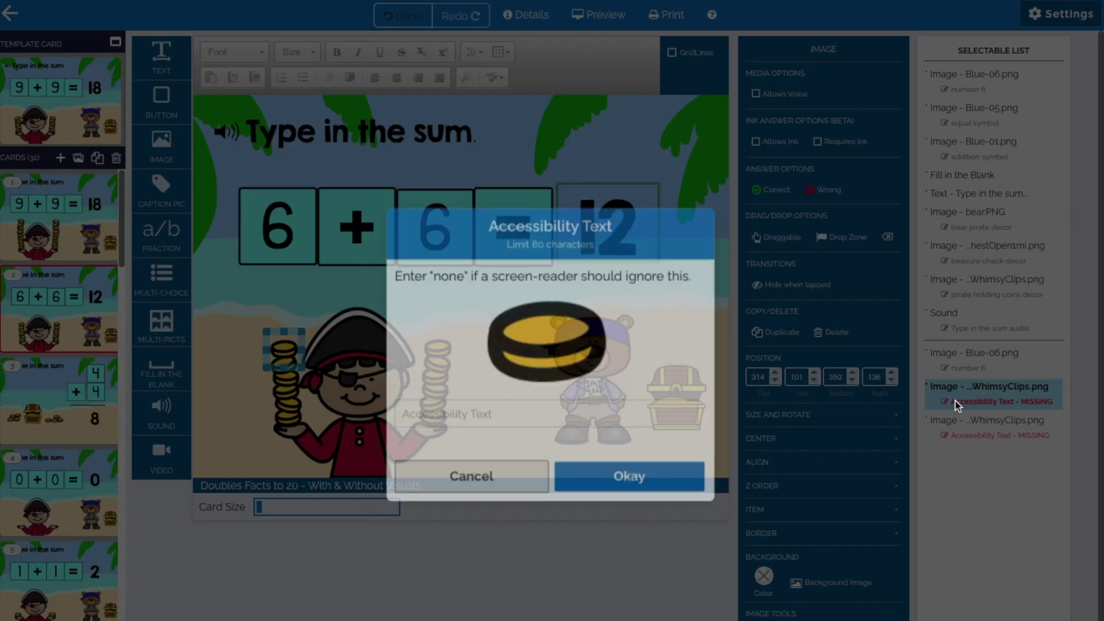
left_click(473, 402)
type("p")
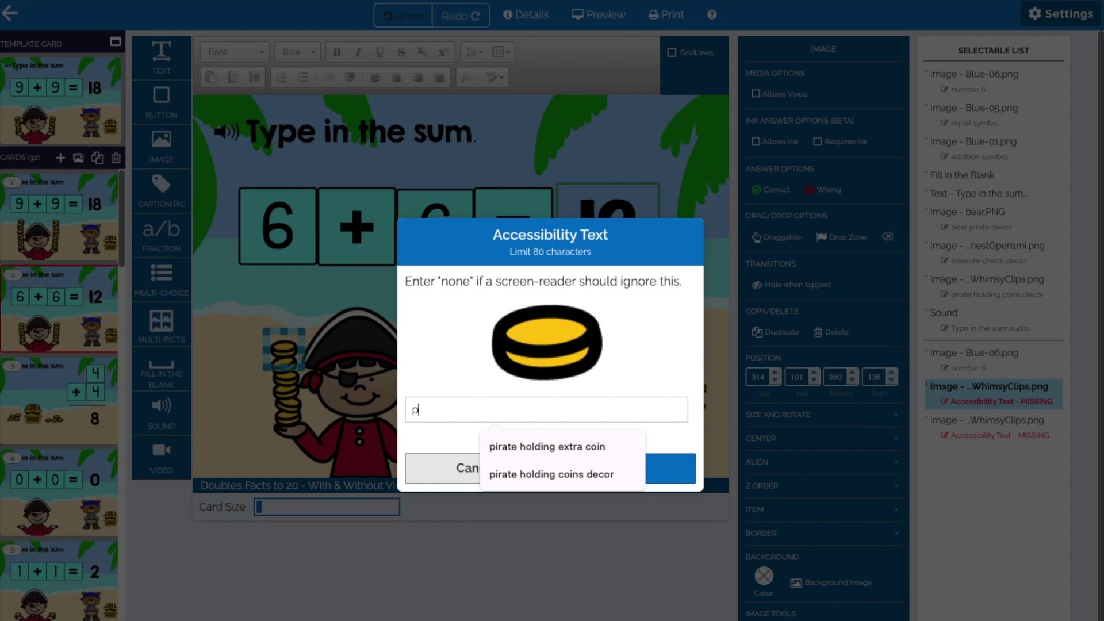
left_click(506, 446)
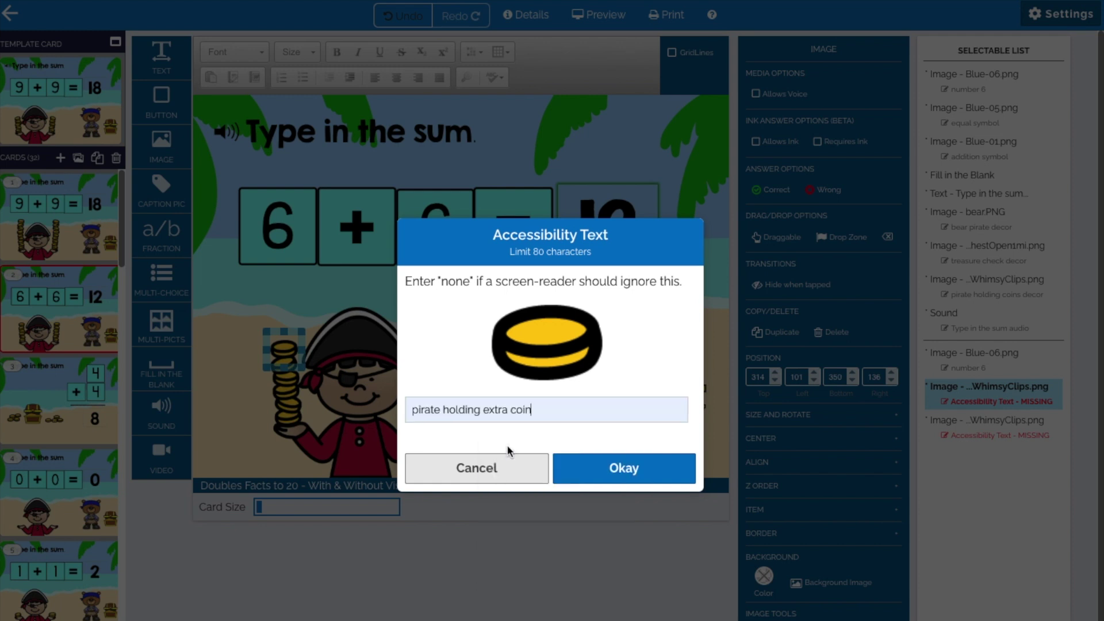
left_click(636, 470)
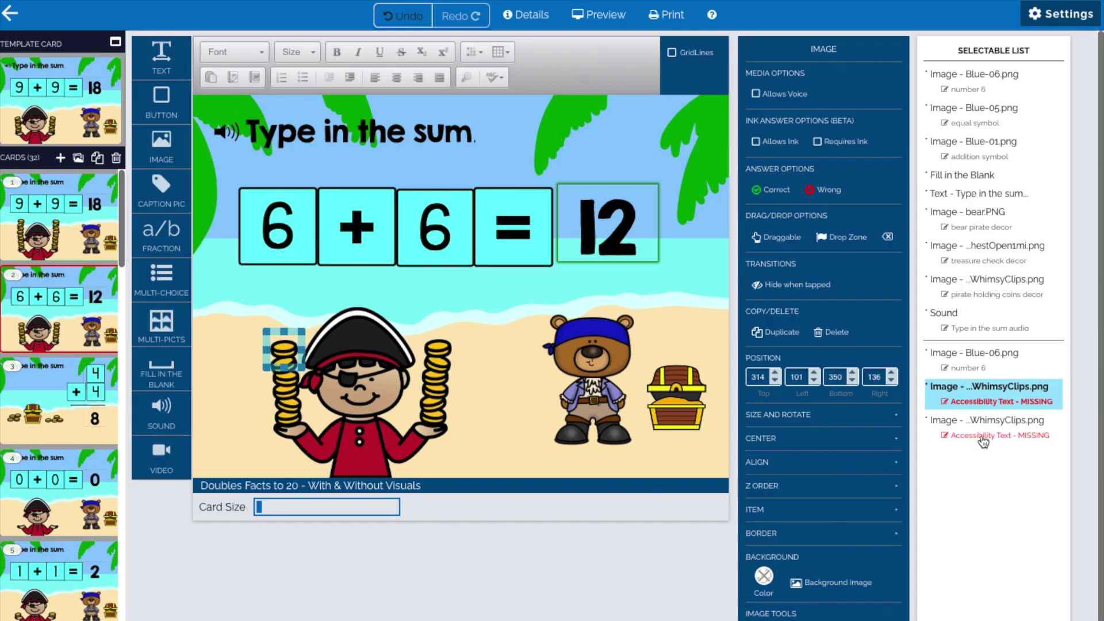
Step: Set the accessibility text of the extra coin on the pirate's right stack to "pirate holding extra coin"
left_click(949, 436)
left_click(520, 410)
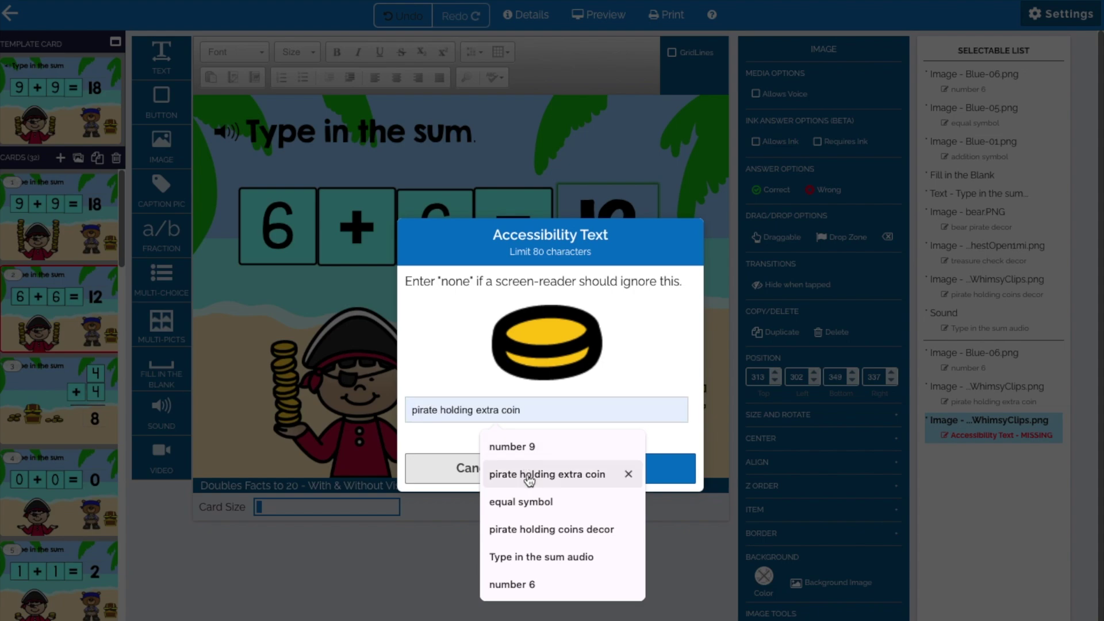
left_click(527, 473)
left_click(577, 469)
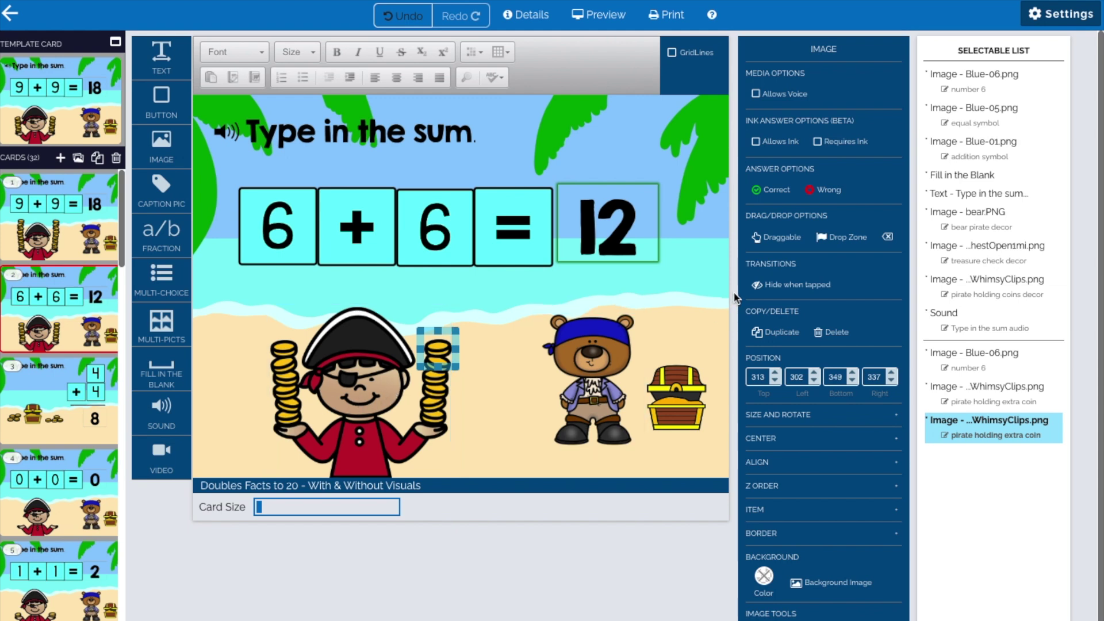
Step: Change card 2's pirate image accessibility text to "pirate holding coins 6 in one hand and 6 in the other hand"
left_click(413, 413)
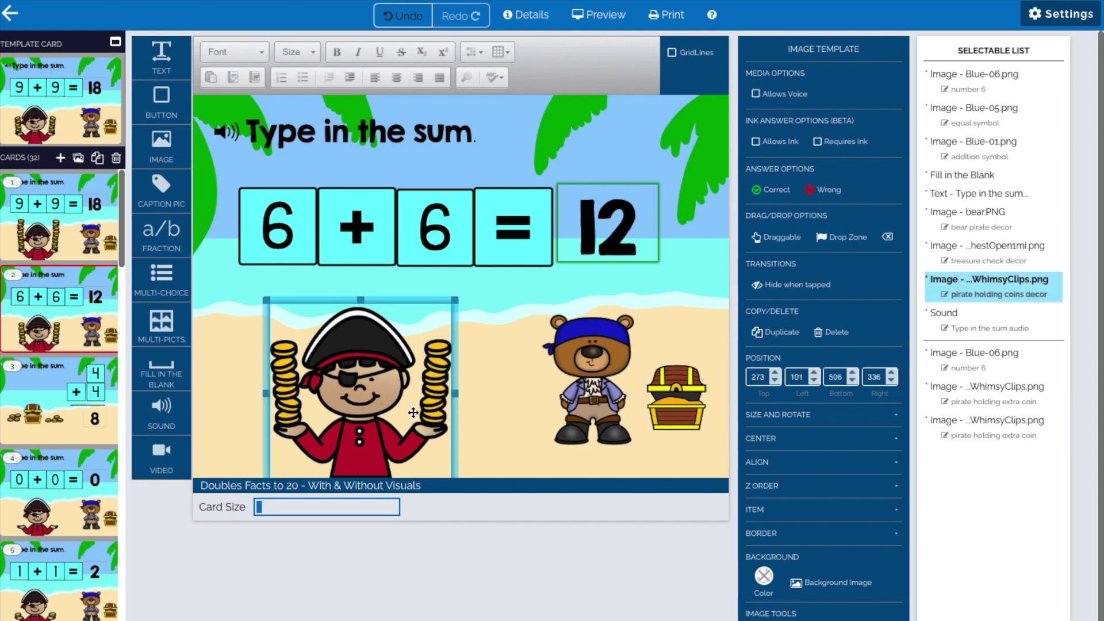
left_click(978, 296)
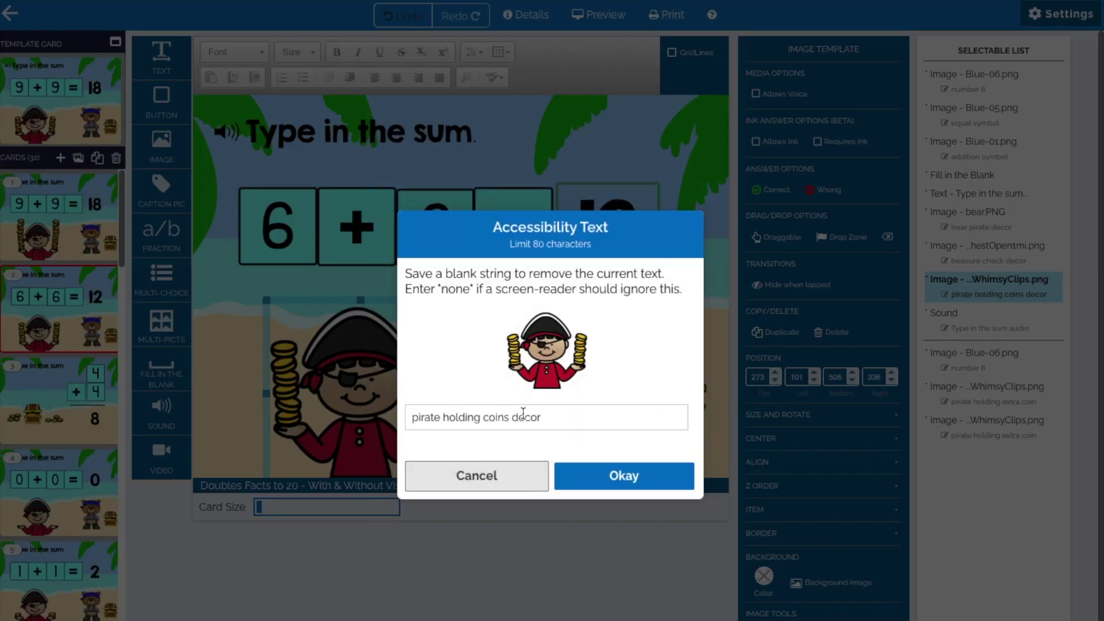
left_click_drag(512, 416, 552, 413)
type("6 in one hand and 6 in")
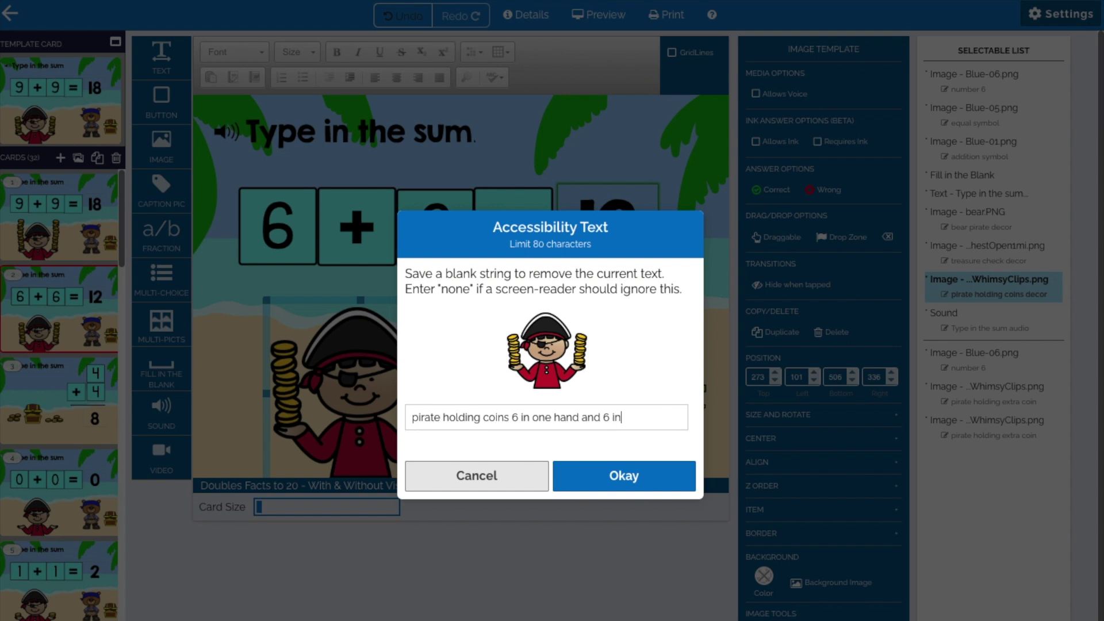
type(" the other hand")
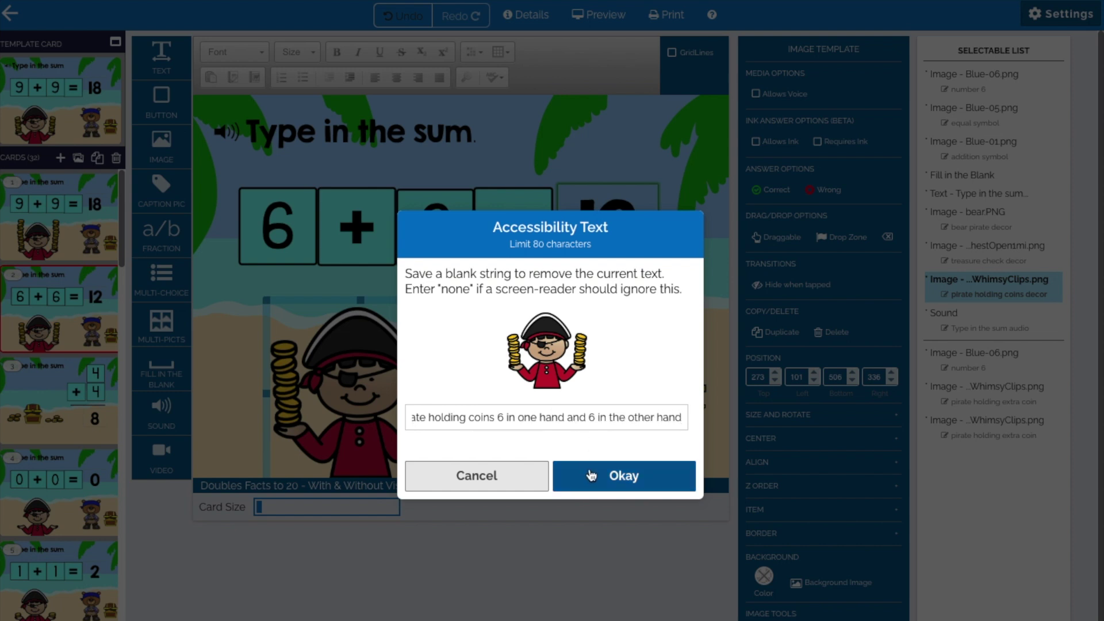
left_click(621, 476)
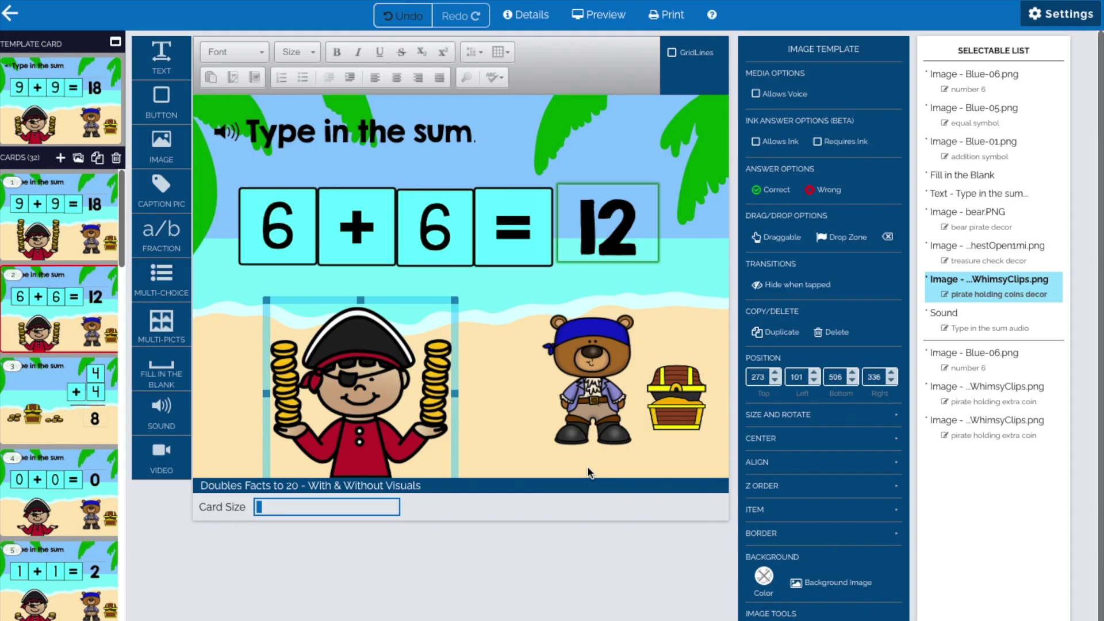
Step: Change the accessibility text of the extra coin on the pirate's left stack on card 2 to "coin decor"
left_click(986, 407)
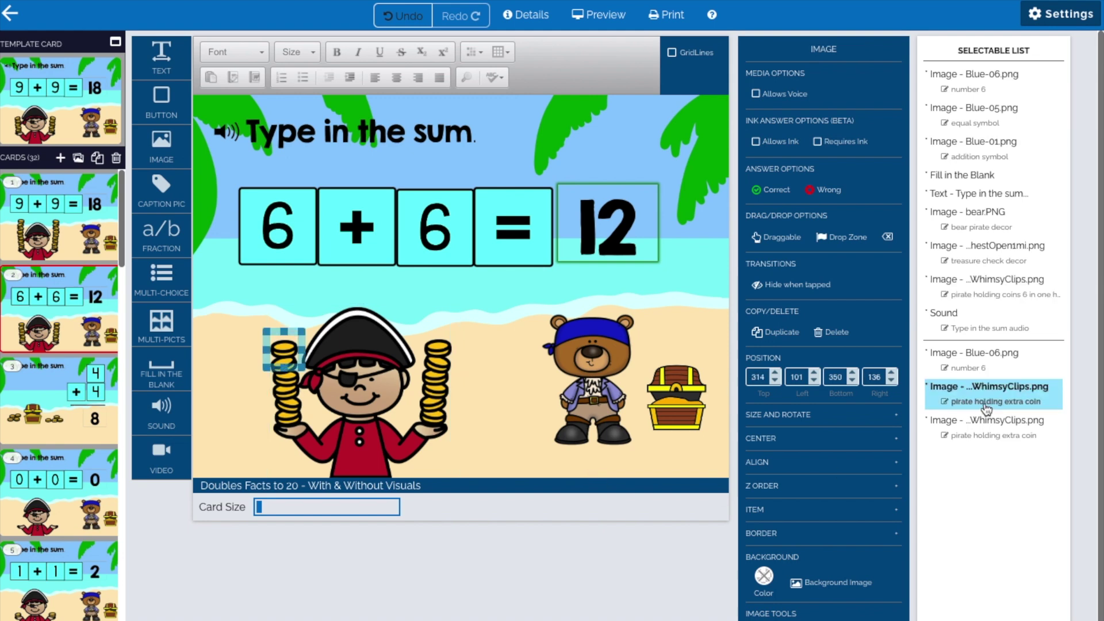
left_click(997, 401)
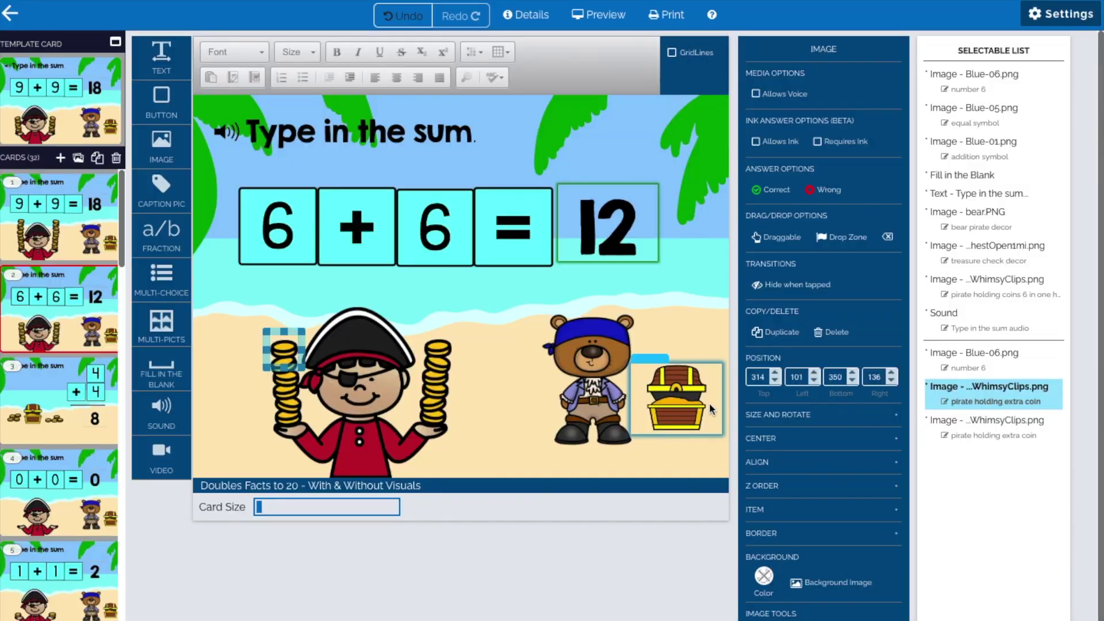
left_click(978, 405)
left_click_drag(511, 417, 411, 419)
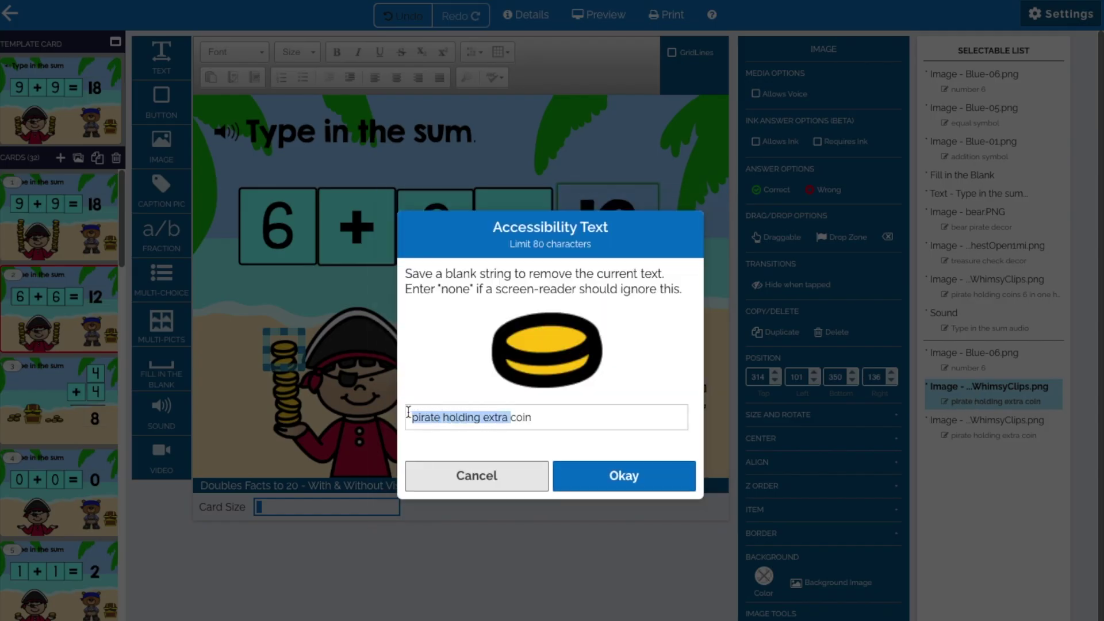
key("BackSpace")
key("End")
type("dec")
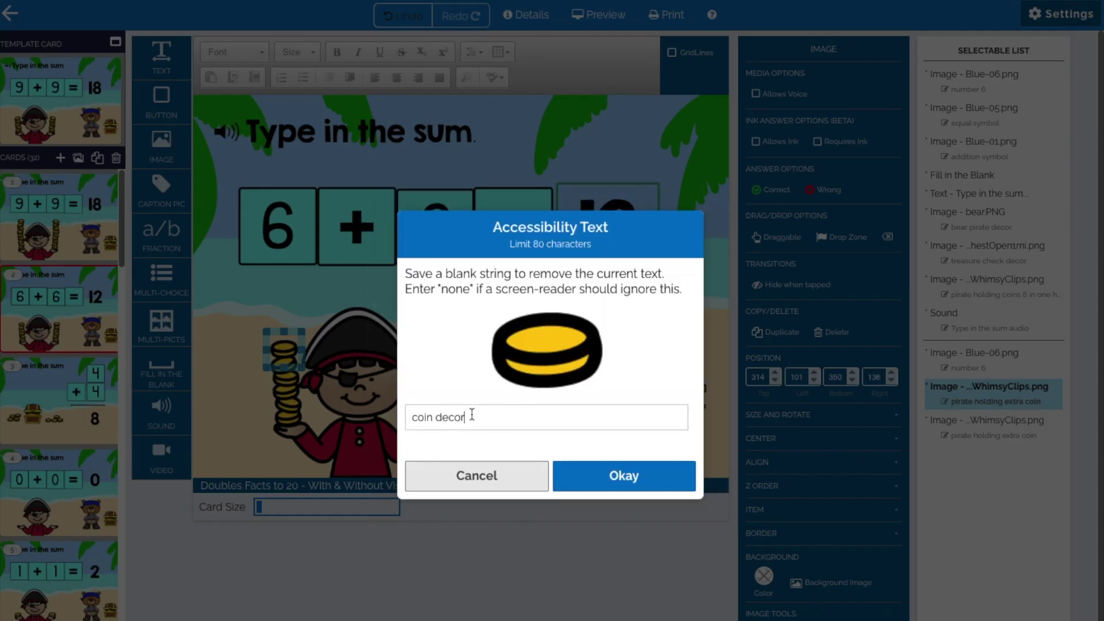
left_click(599, 484)
Step: Change the accessibility text of the extra coin on the pirate's right stack to "coin decor"
left_click(942, 435)
left_click_drag(529, 415, 411, 418)
type("coin decor")
left_click(592, 487)
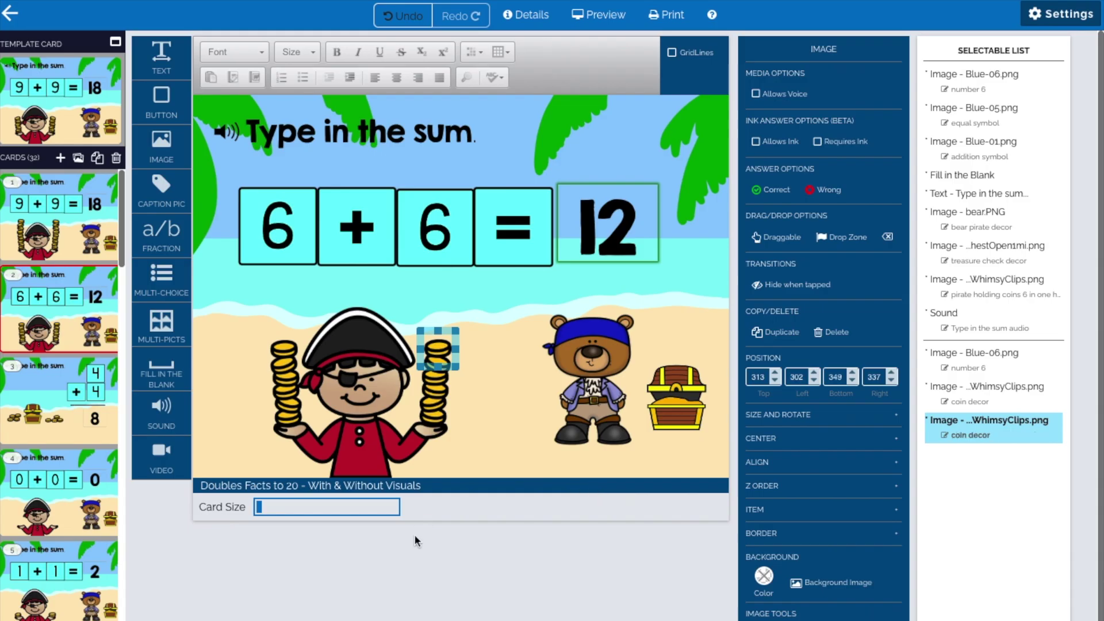
left_click(302, 274)
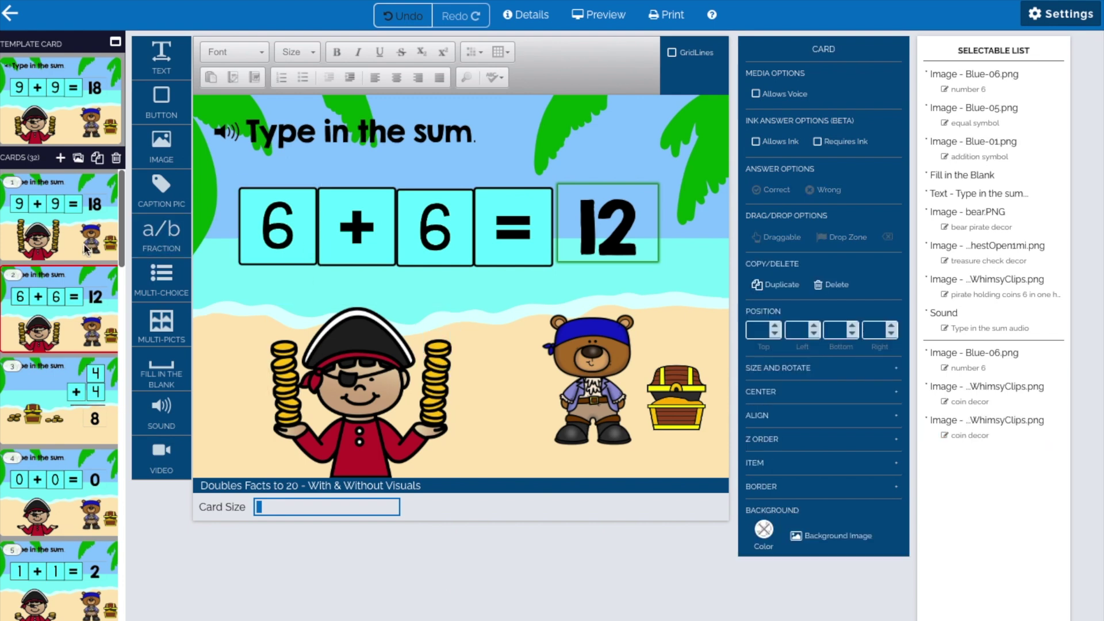
Step: Change card 1's pirate image accessibility text to "pirate holding coins 9 in one hand and 9 on the other hand"
left_click(67, 245)
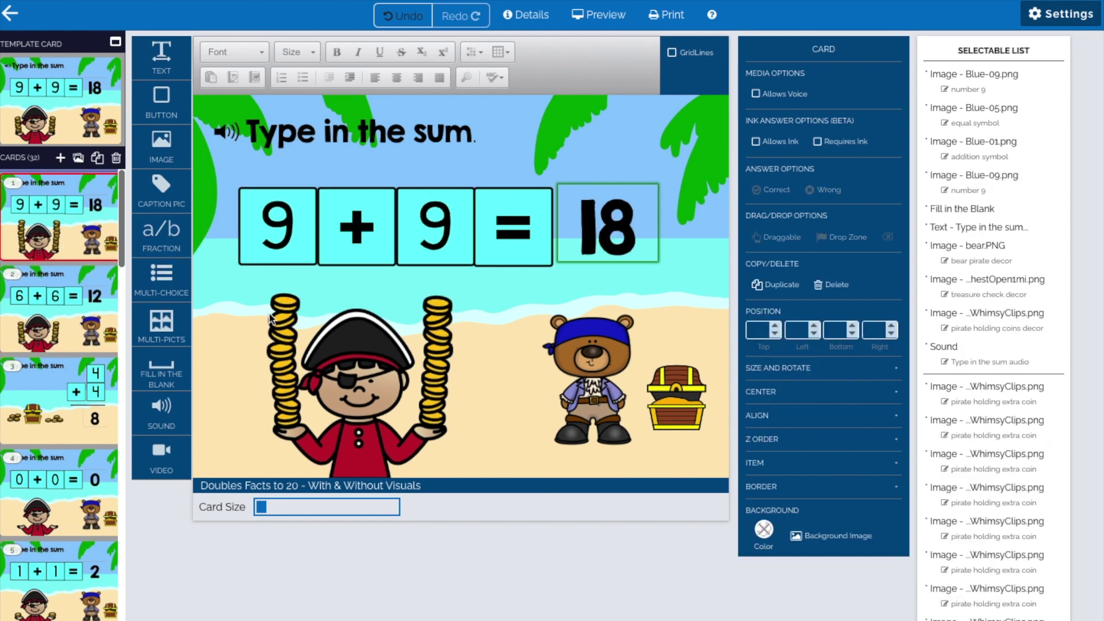
left_click(391, 360)
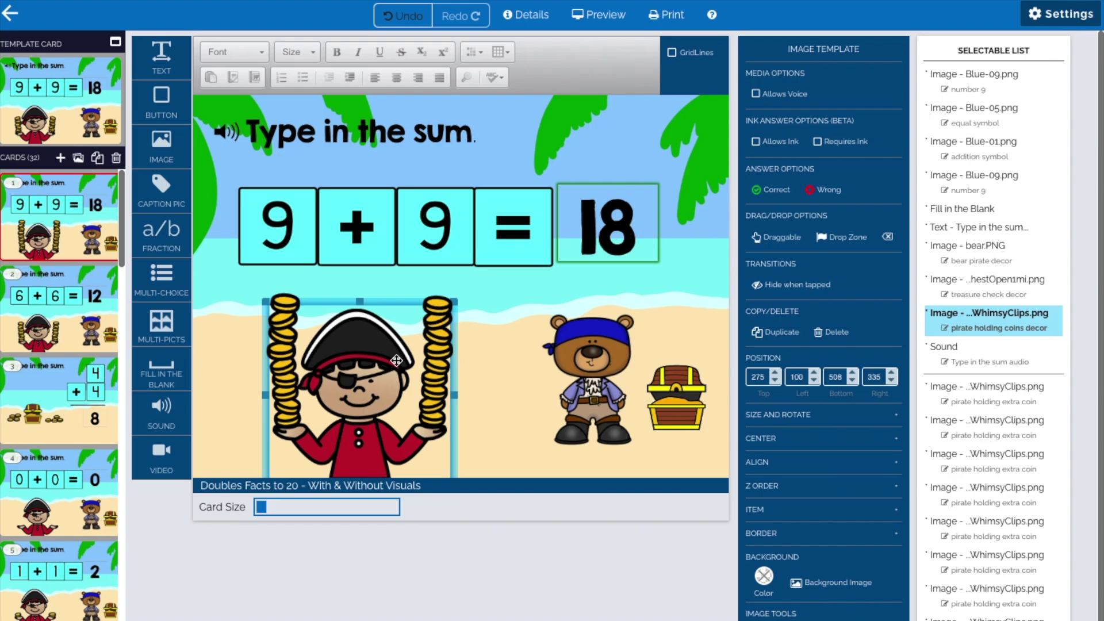
left_click(996, 330)
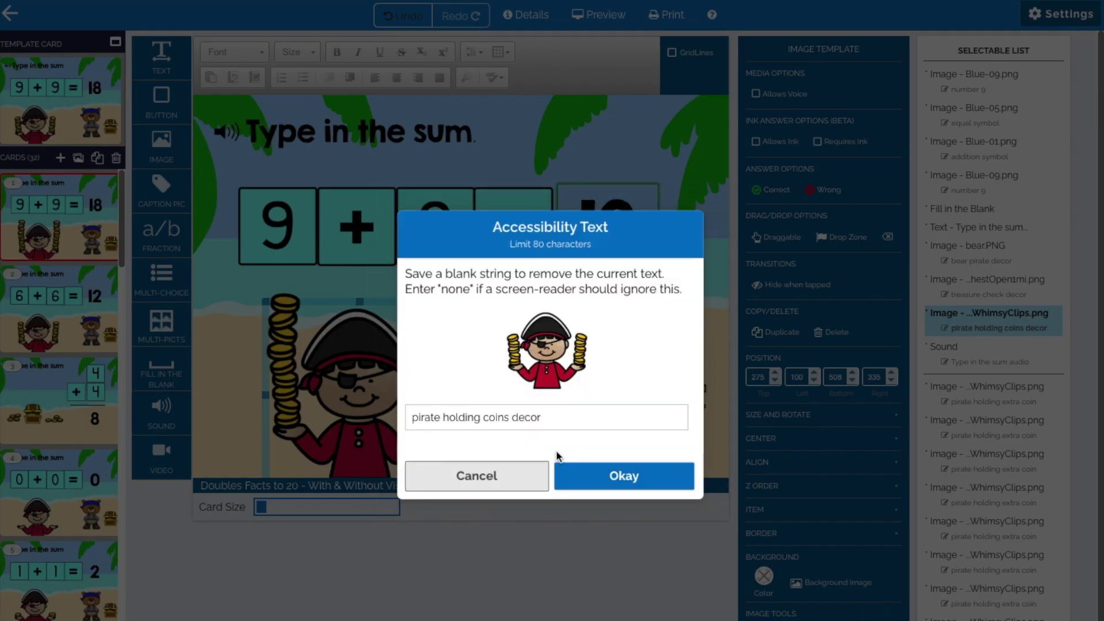
left_click_drag(511, 418, 553, 420)
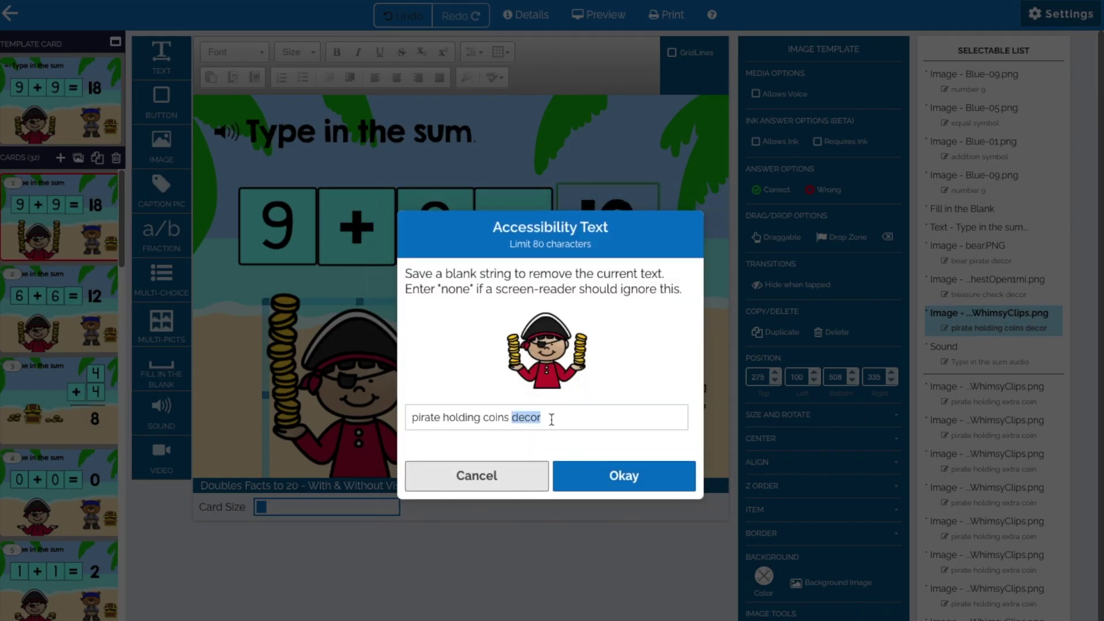
type("g")
type(" in one hand and 9")
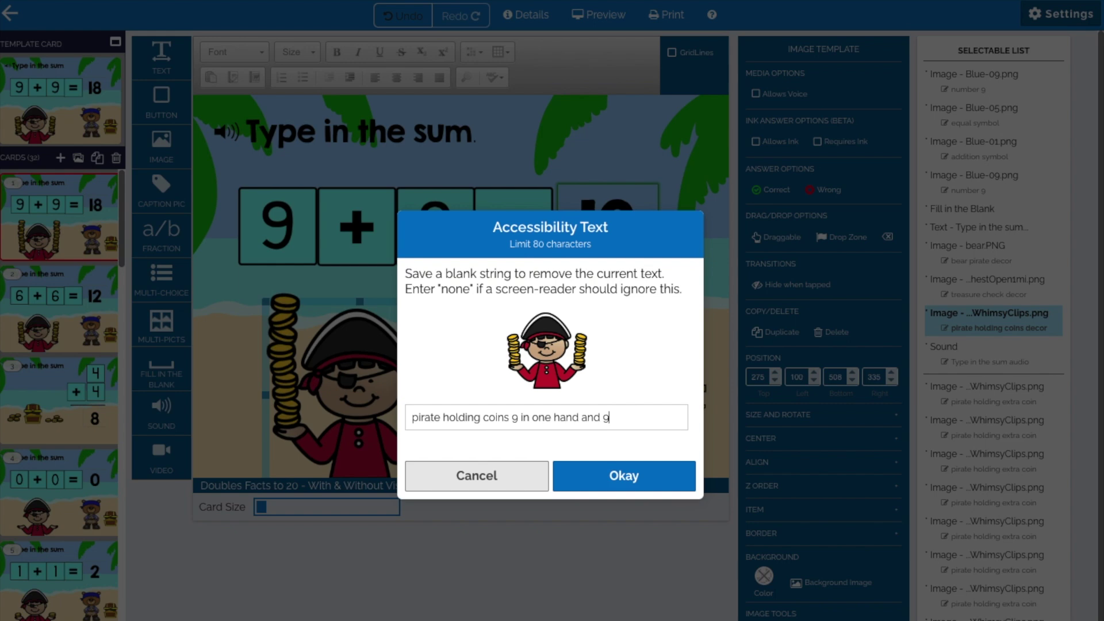
type(" on the other hand")
key("Return")
Step: On card 3, set the accessibility text of the lower 4 tile image (Blue-04.png) to "number 4"
left_click(29, 312)
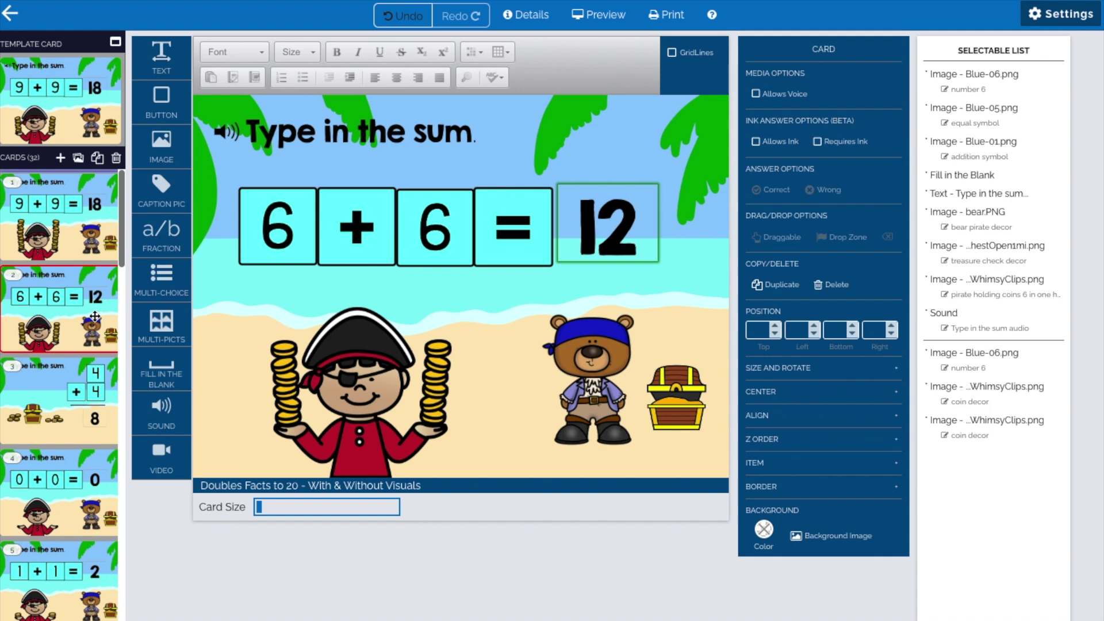
left_click(81, 421)
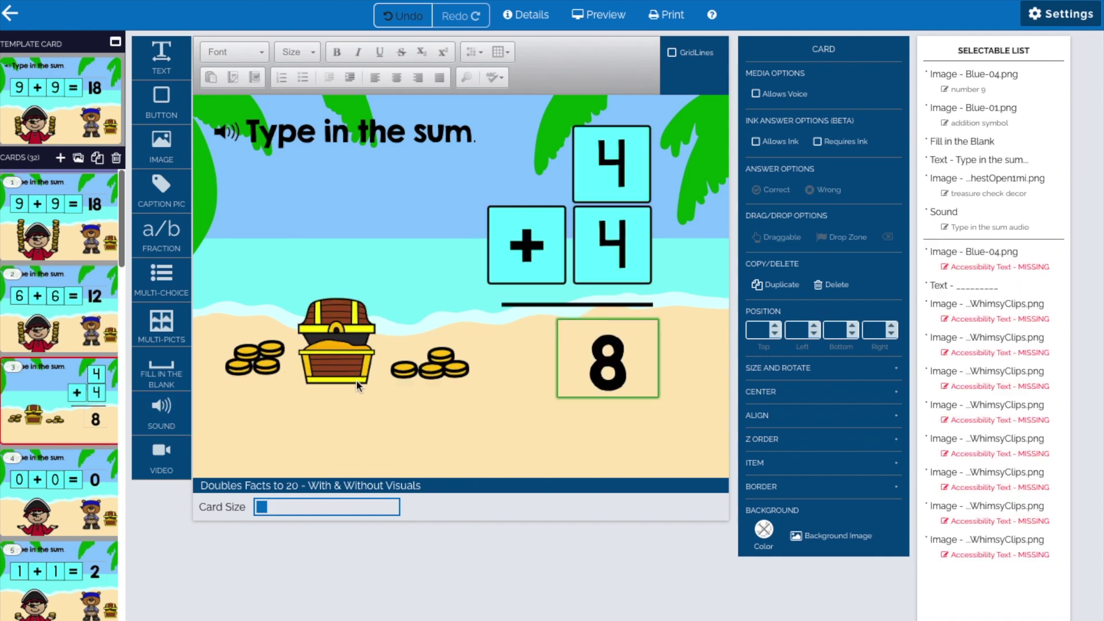
left_click(622, 165)
left_click(541, 270)
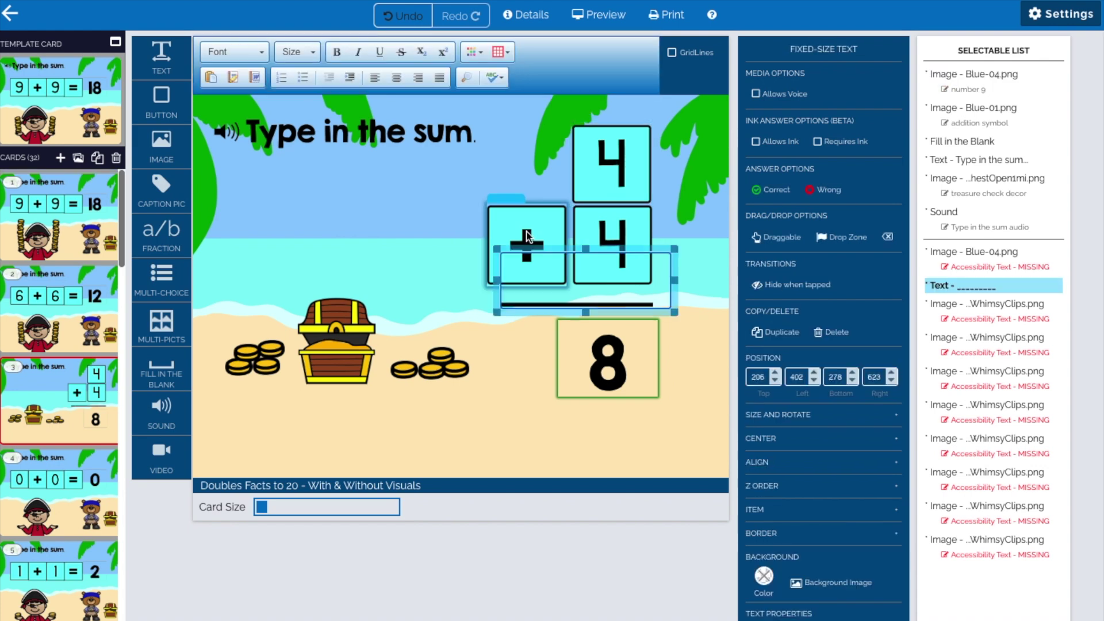
left_click(528, 233)
left_click(596, 234)
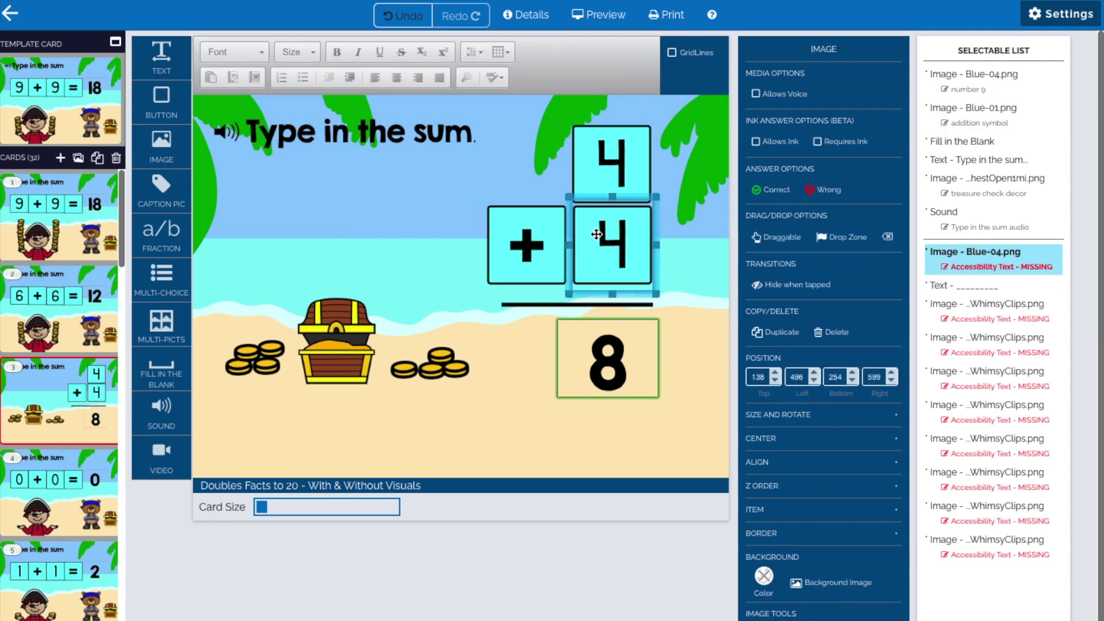
left_click(987, 268)
left_click(589, 402)
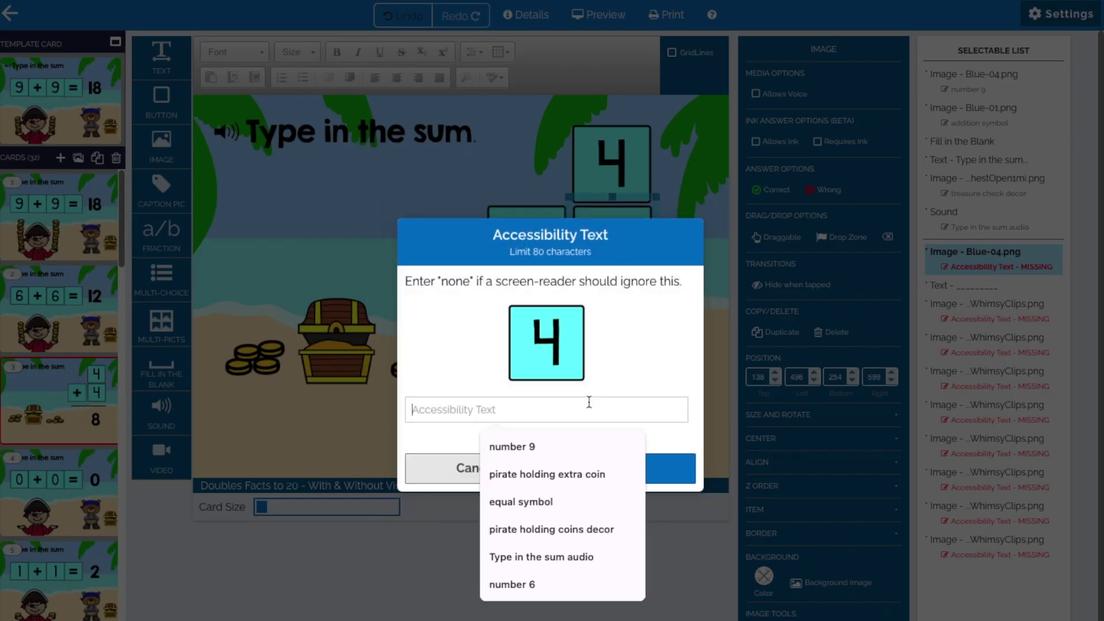
type("number 4")
key("Return")
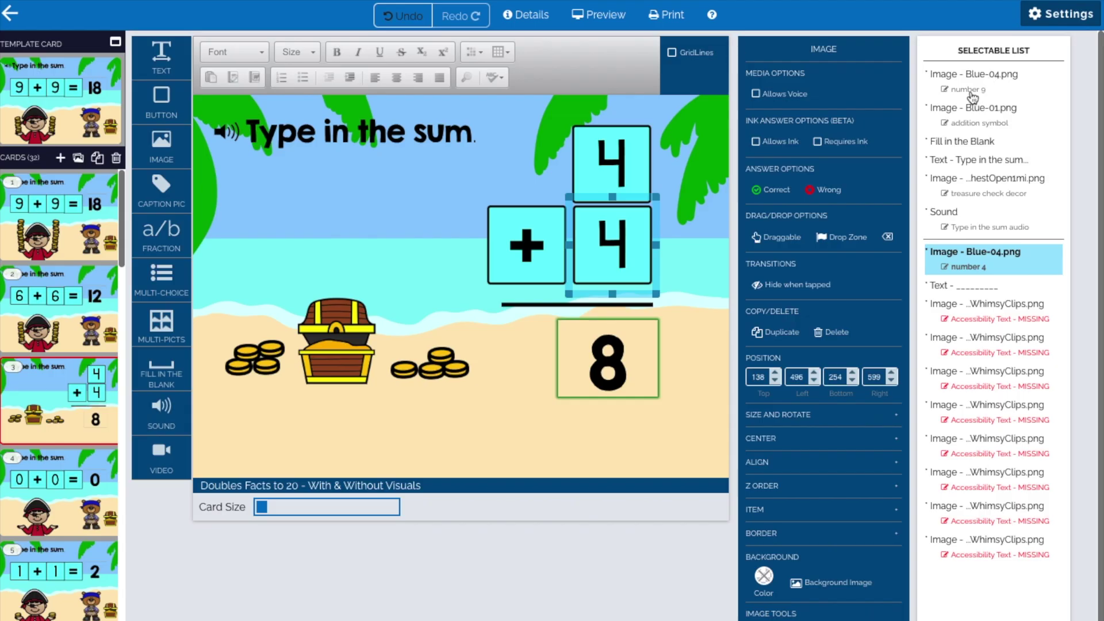
Step: Change the accessibility text of the upper 4 tile image on card 3 to "number 4"
left_click(972, 94)
left_click(970, 91)
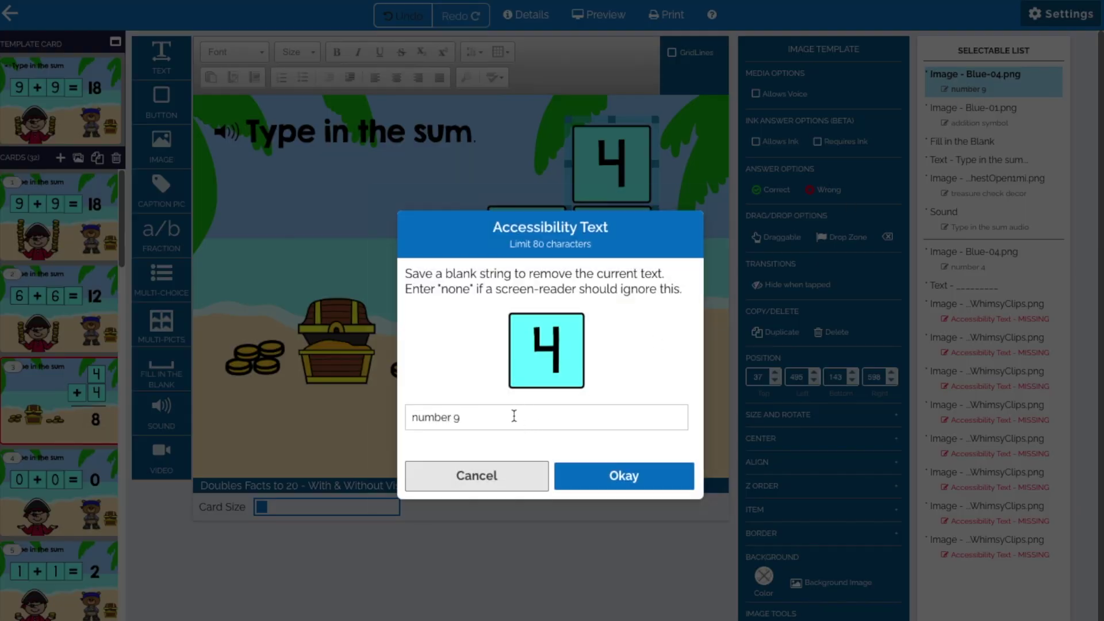
key("BackSpace")
type("4")
left_click(567, 474)
Step: Review the addition symbol, fill-in-the-blank, instruction text, sound and treasure chest entries on card 3
left_click(966, 115)
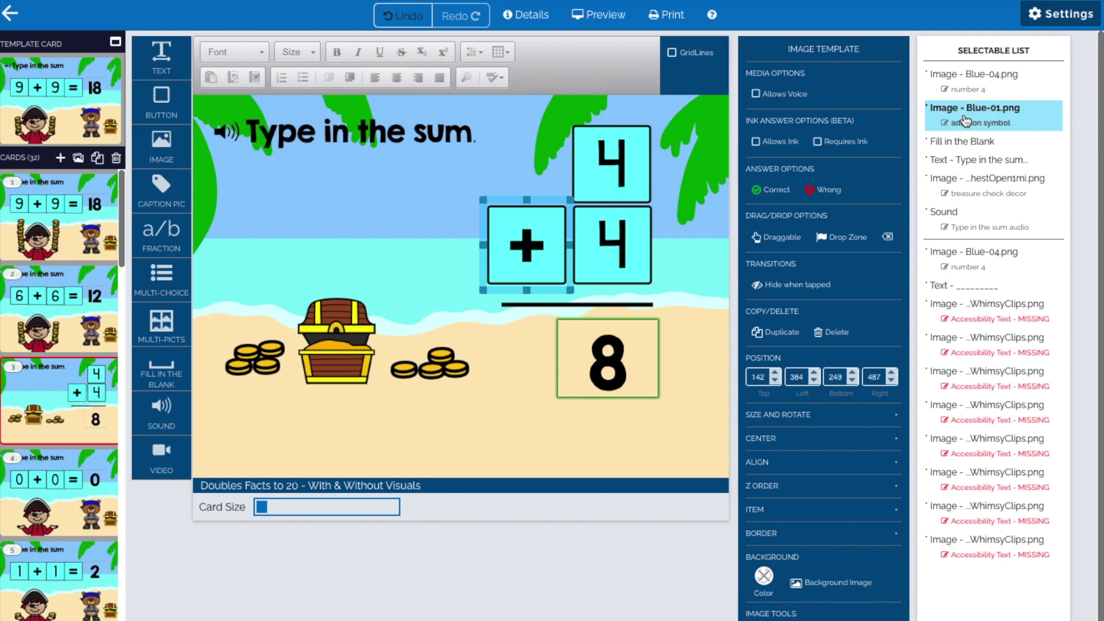
left_click(962, 144)
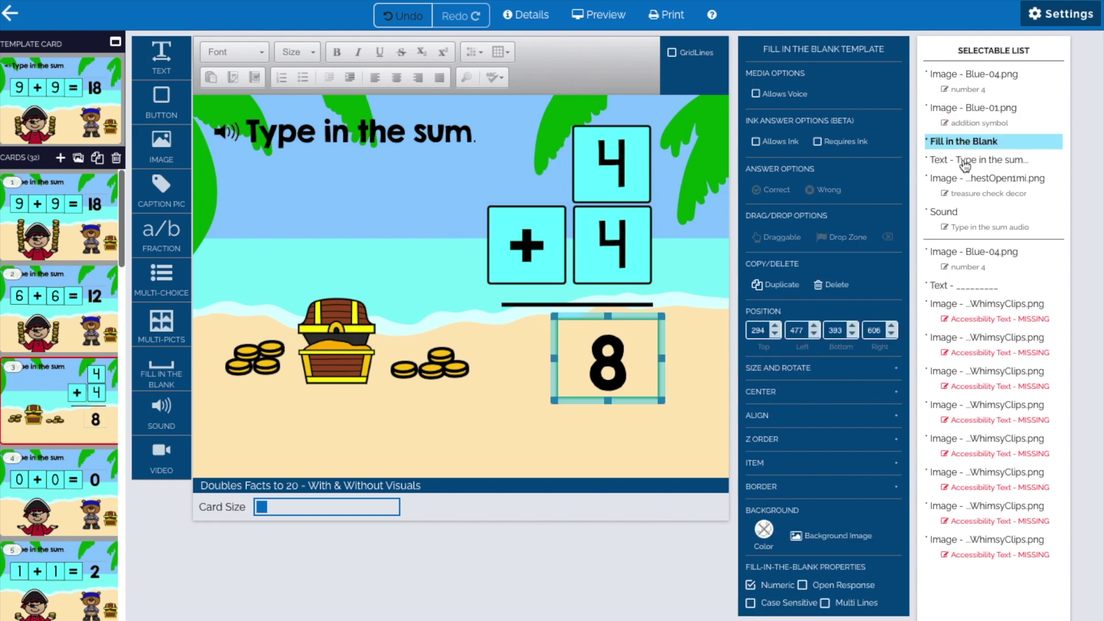
left_click(961, 161)
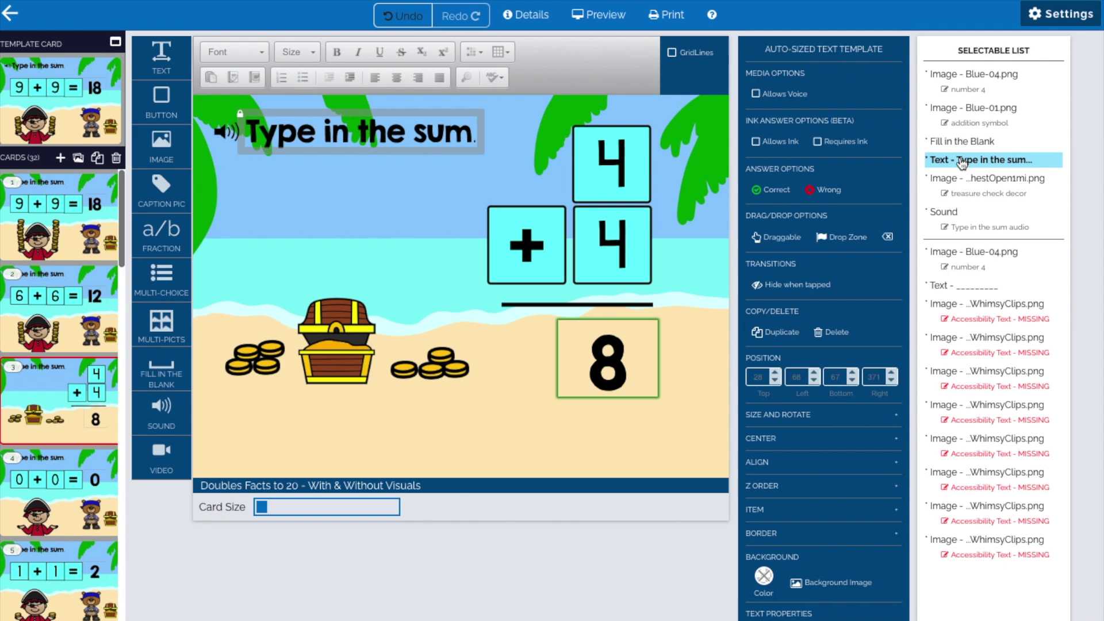
left_click(956, 211)
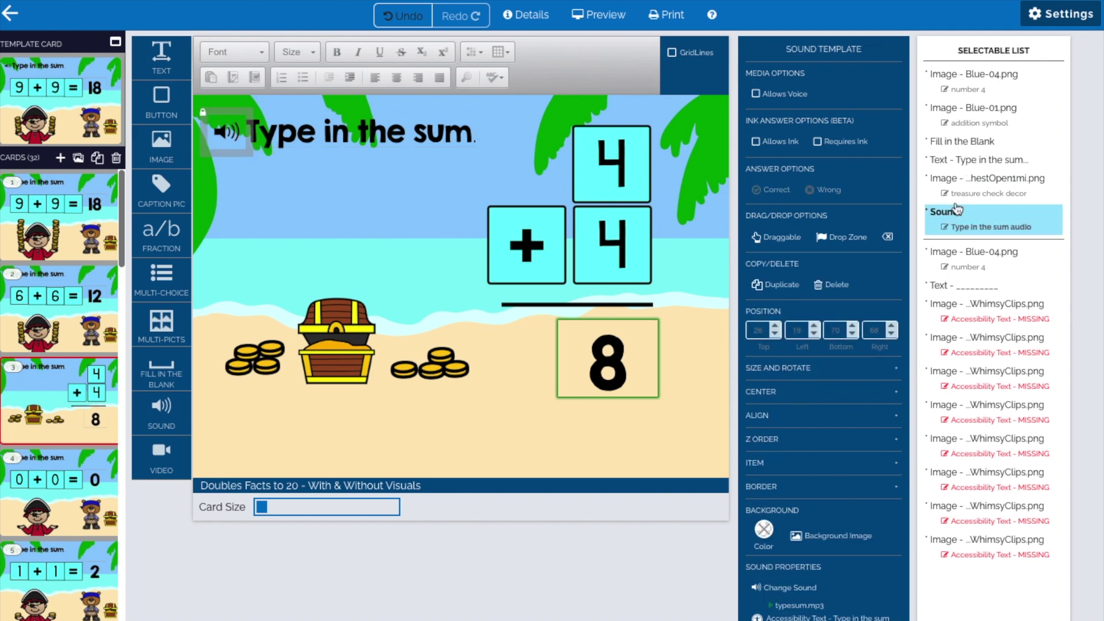
left_click(352, 357)
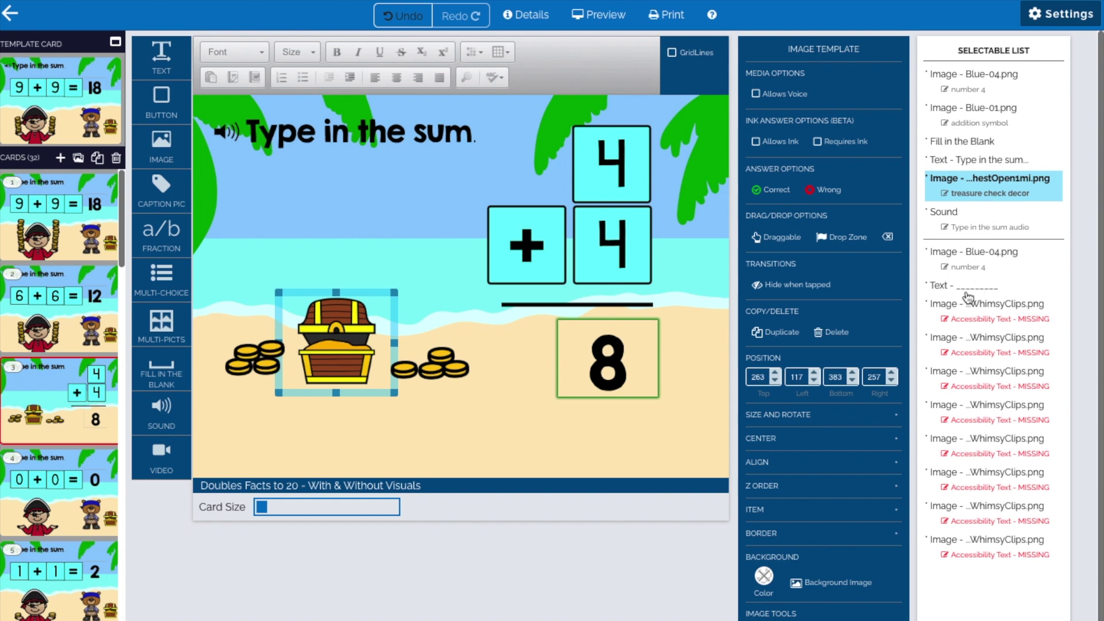
Step: Set the accessibility text of the lower-left coin in card 3's left pile to "coin decor" and copy that text for reuse
left_click(972, 321)
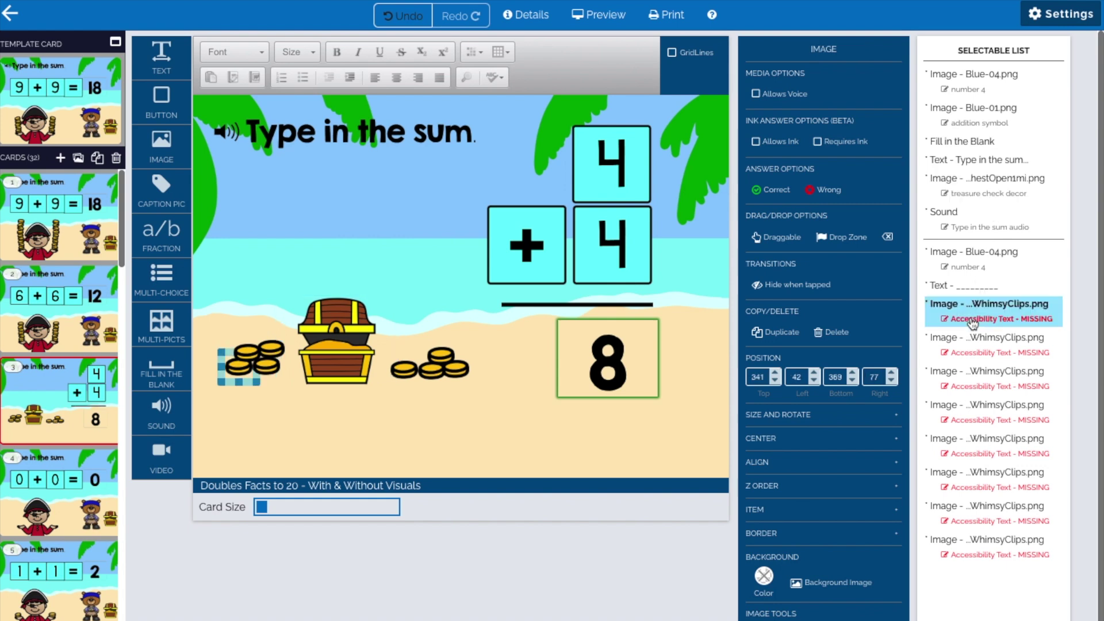
left_click(972, 320)
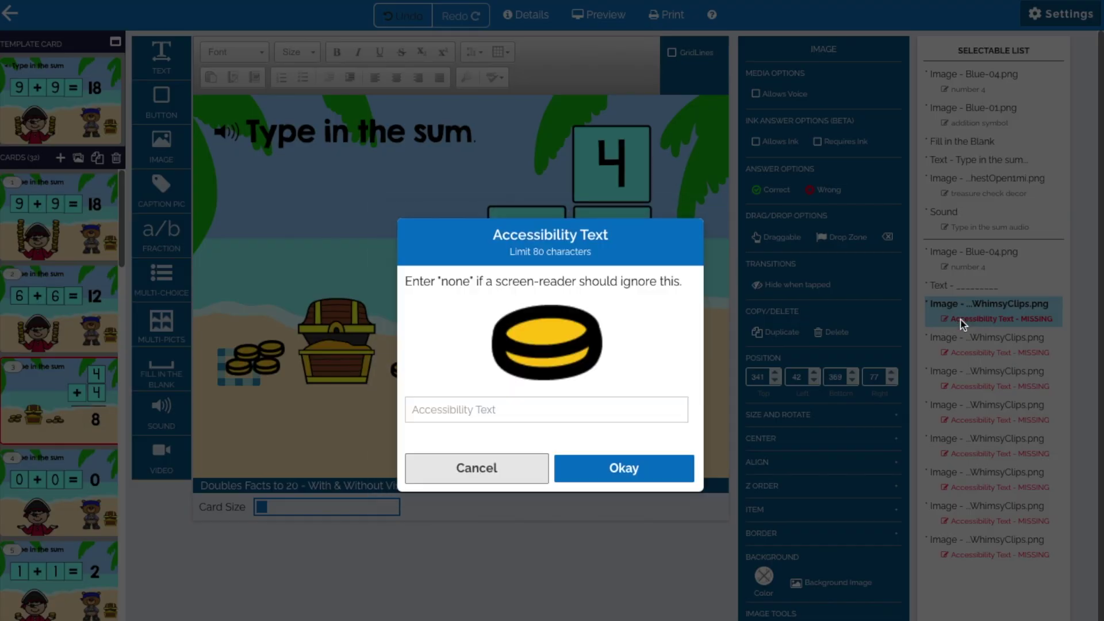
left_click(452, 408)
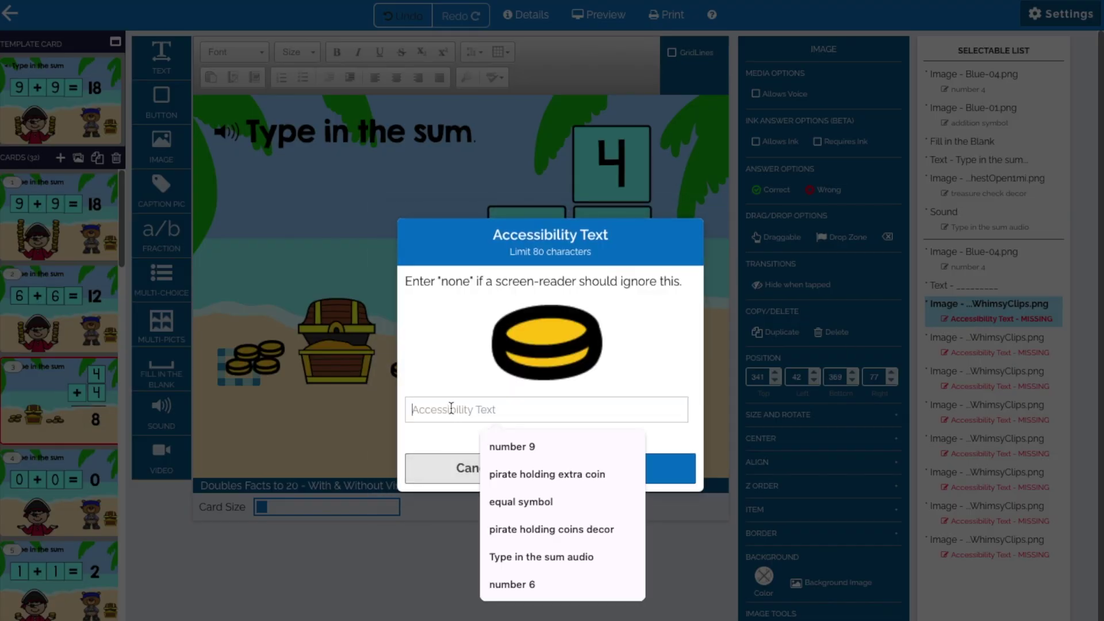
type("coin deco")
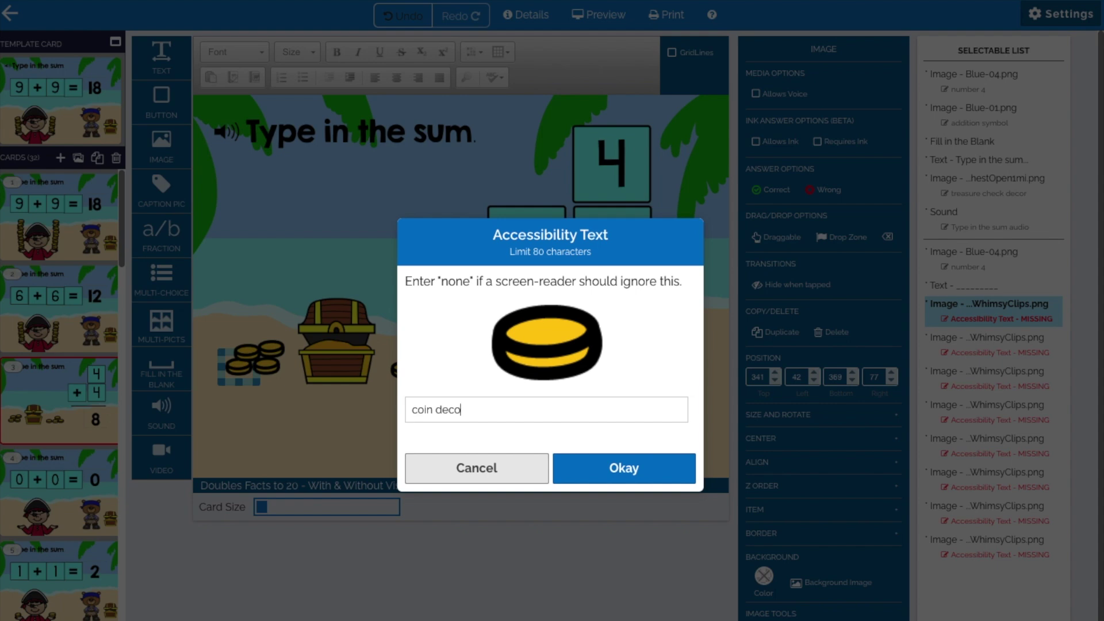
left_click_drag(466, 410, 400, 404)
key("ctrl+c")
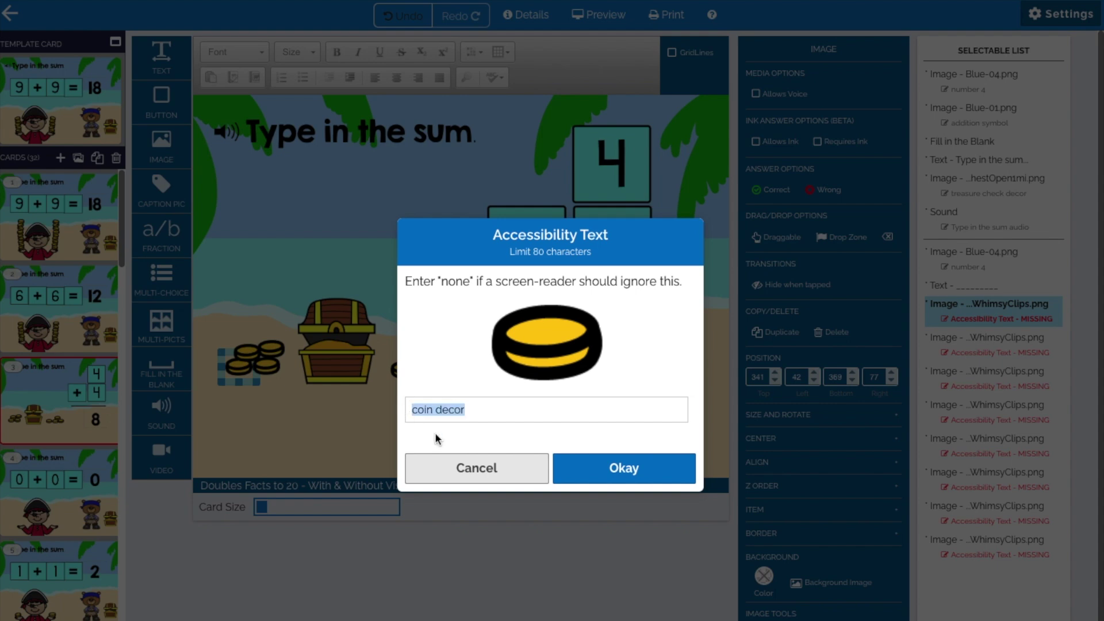
key("Return")
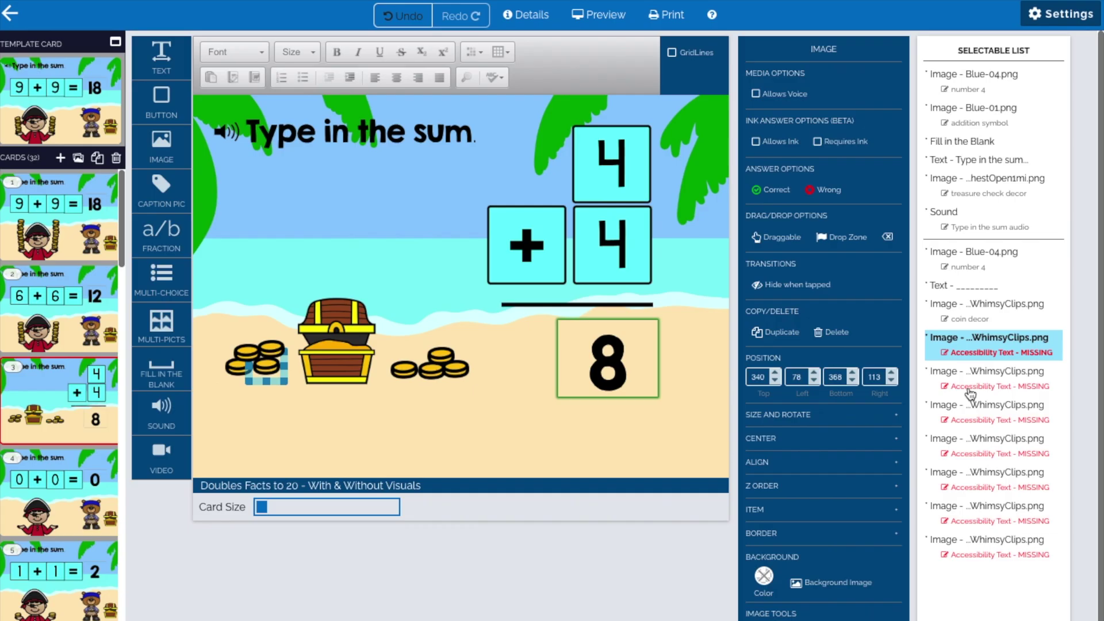
Step: Paste "coin decor" as the accessibility text of the upper-left coin in card 3's left pile
left_click(969, 388)
left_click(973, 386)
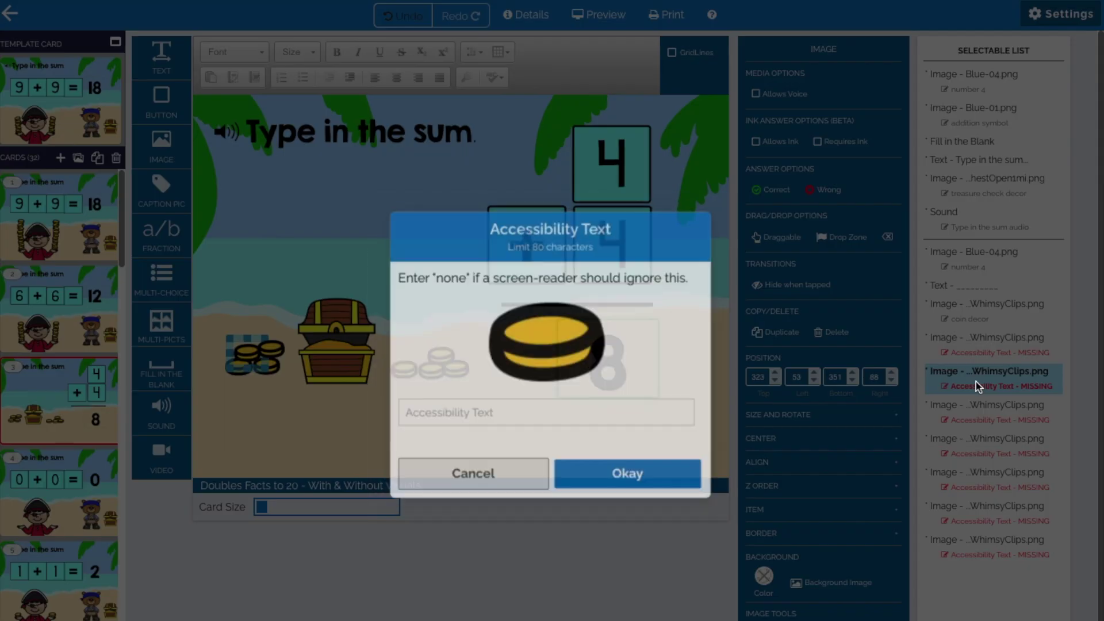
left_click(522, 411)
key("ctrl+v")
left_click(613, 467)
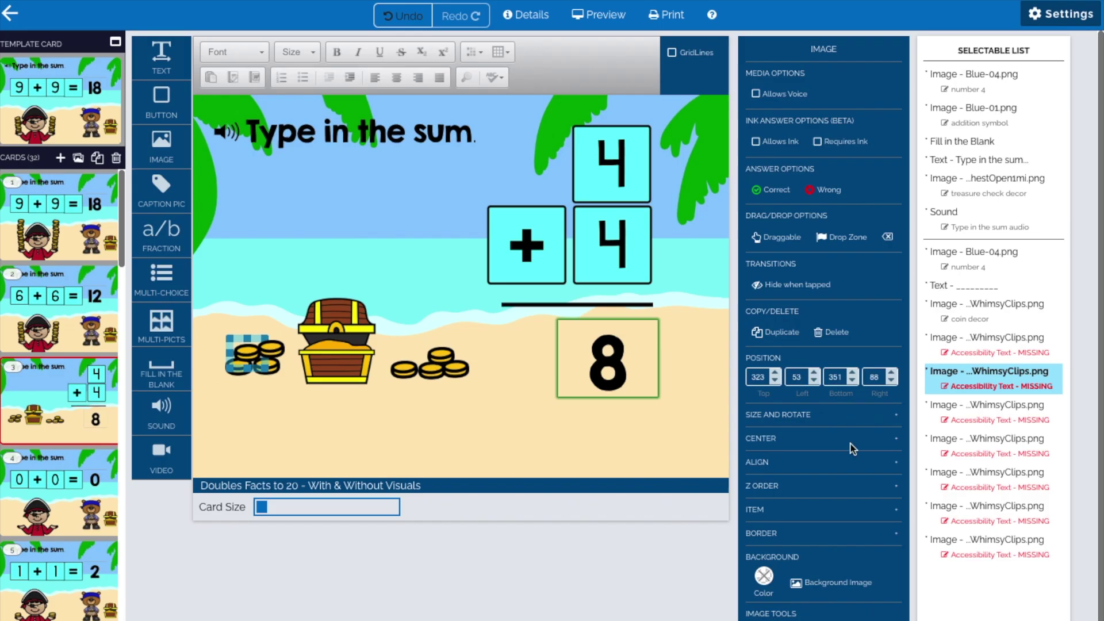